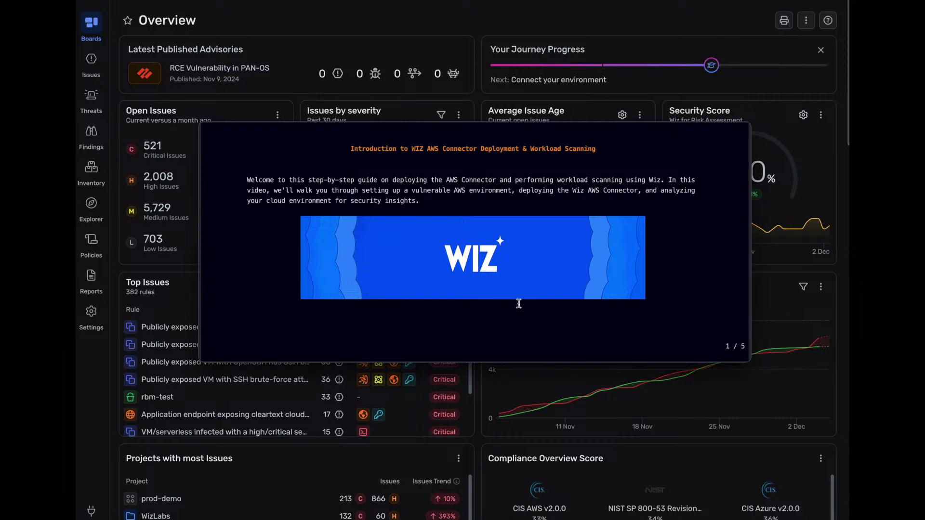
# - Advance the Wiz introduction slides to slide 3, the walkthrough outline
pyautogui.click(519, 305)
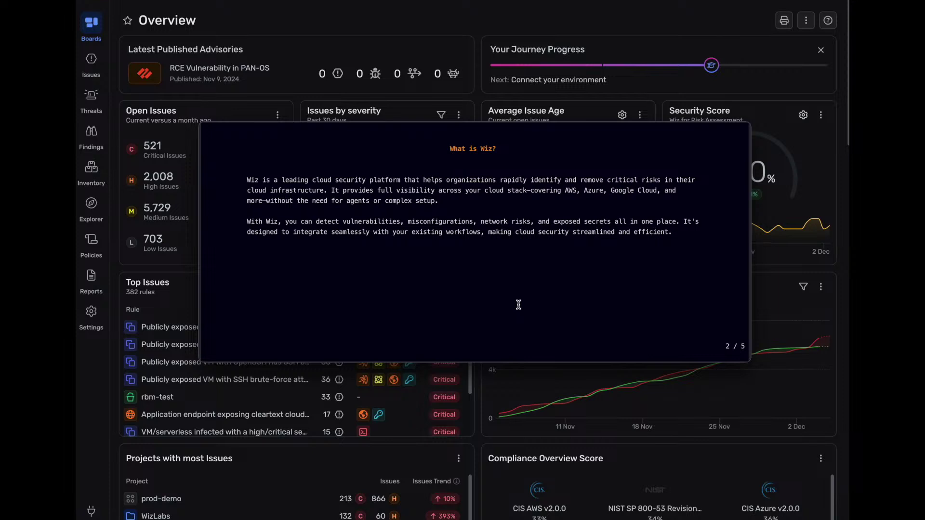
pyautogui.press('Right')
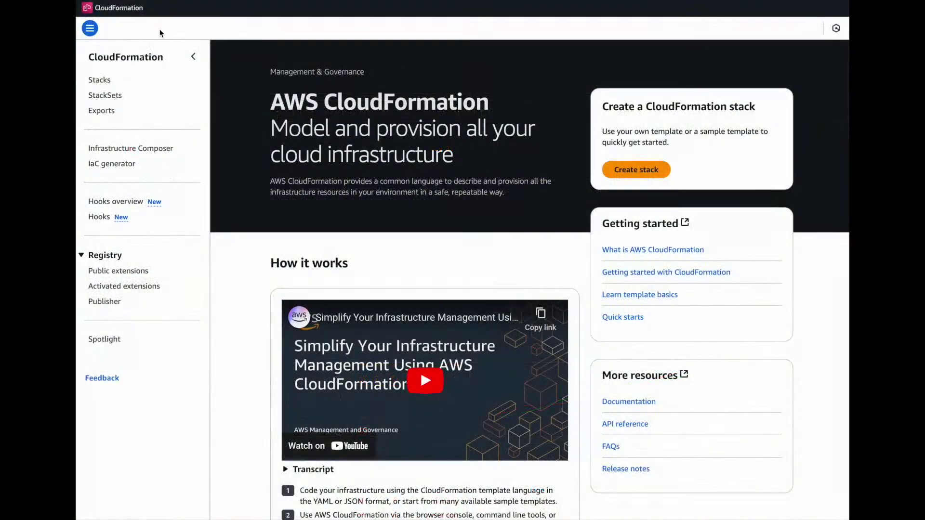
# - Start a new CloudFormation stack from the pasted vuln-vm.json S3 template URL
pyautogui.click(99, 80)
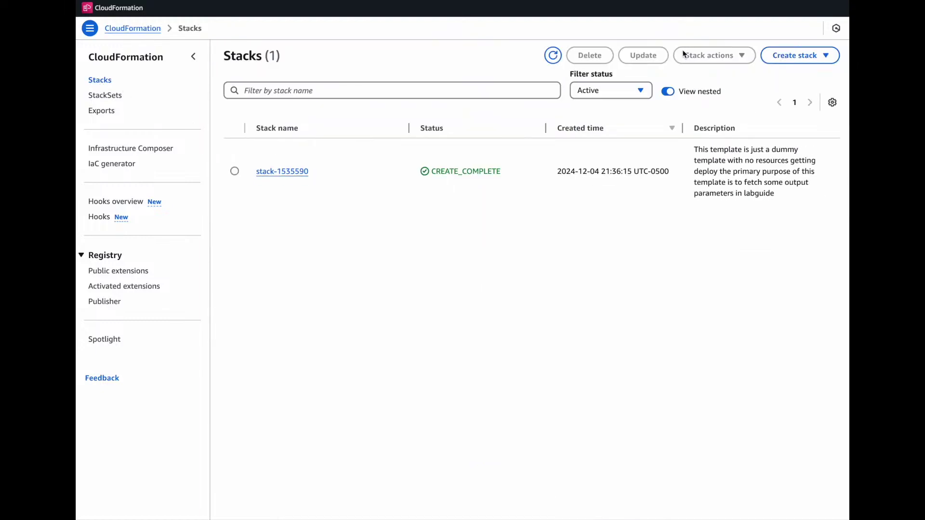
pyautogui.click(798, 57)
pyautogui.click(754, 74)
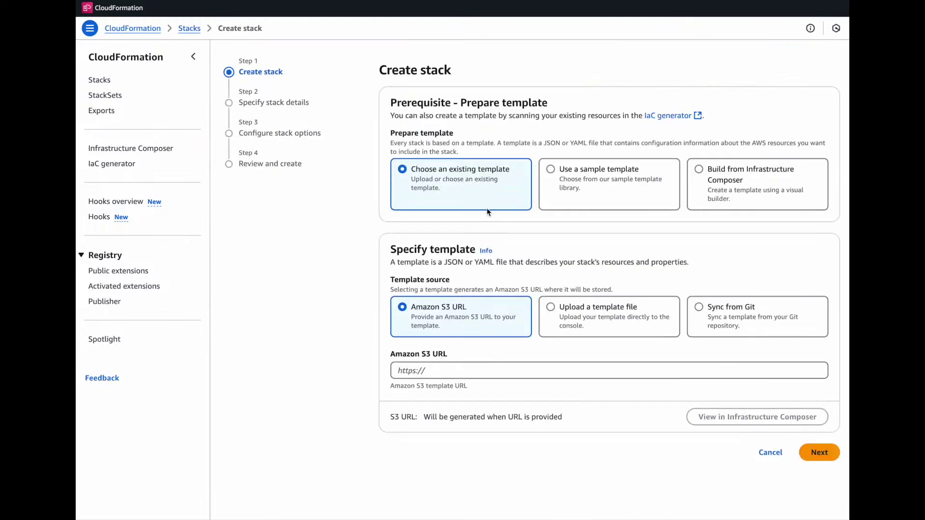
pyautogui.rightClick(427, 371)
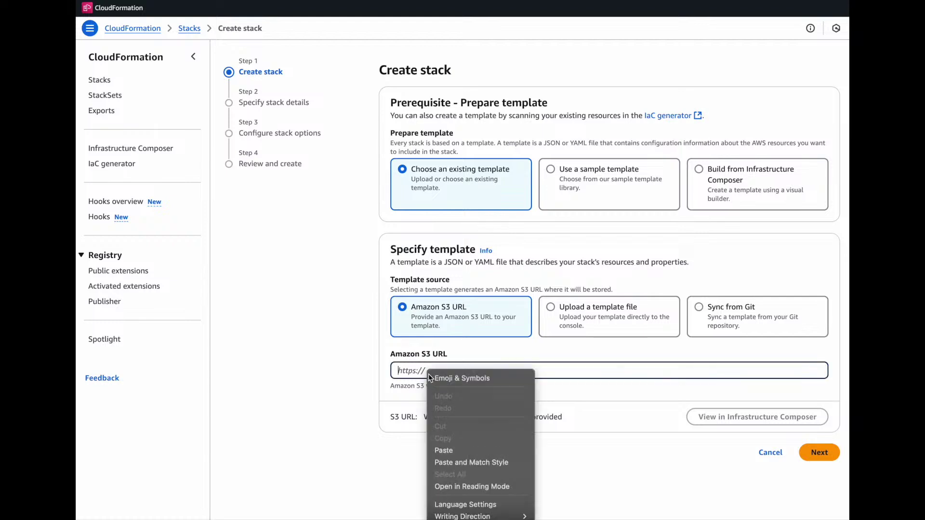
pyautogui.click(458, 452)
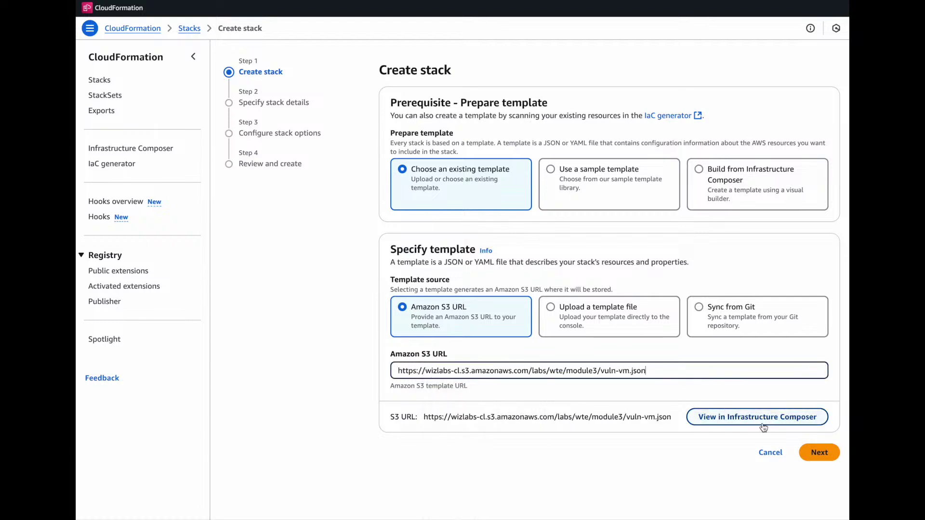
pyautogui.click(820, 453)
# - Name the stack wizaws-vul-app and proceed to the stack options step
pyautogui.click(429, 137)
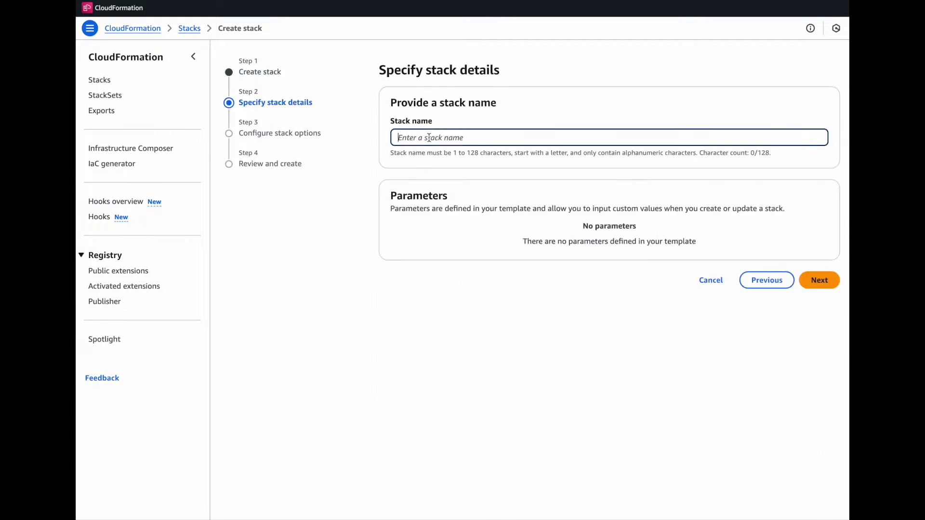
pyautogui.press('Tab')
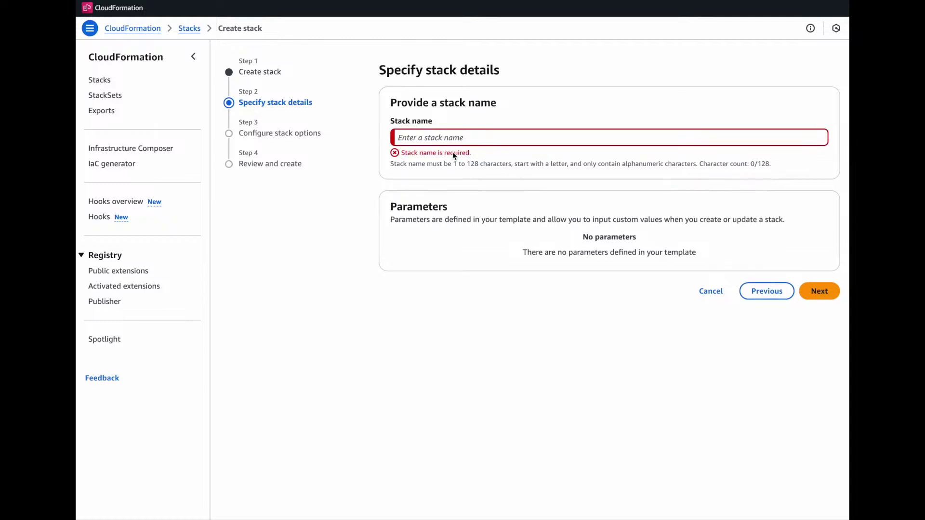
pyautogui.click(454, 140)
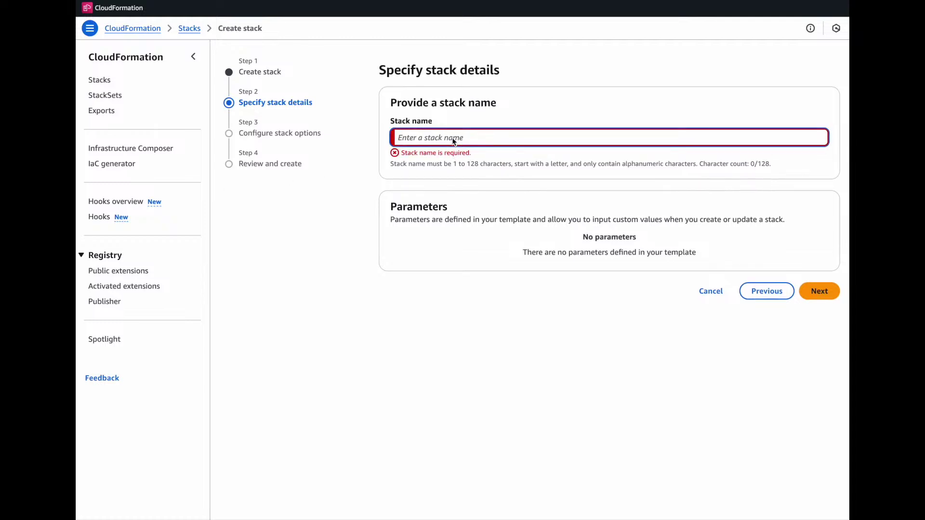
pyautogui.write('wizaws-s')
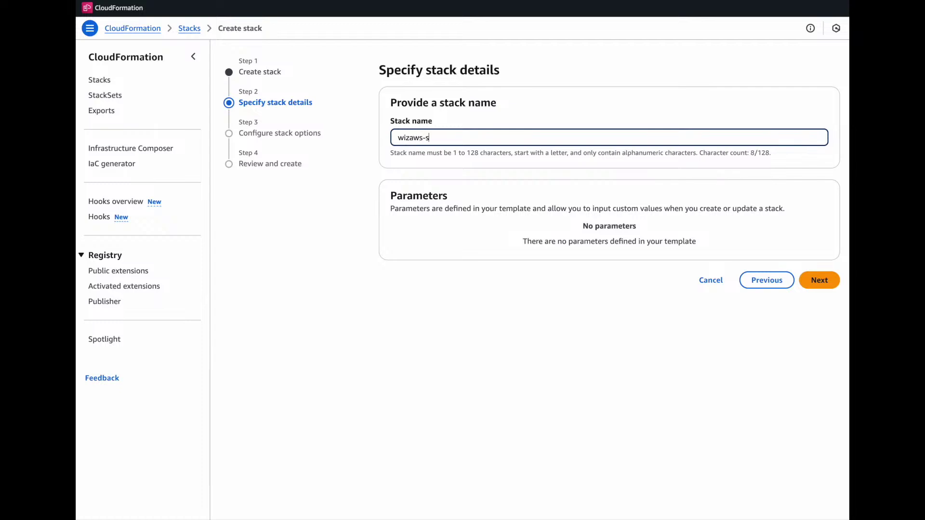
pyautogui.press('BackSpace')
pyautogui.write('vul-app')
pyautogui.click(805, 280)
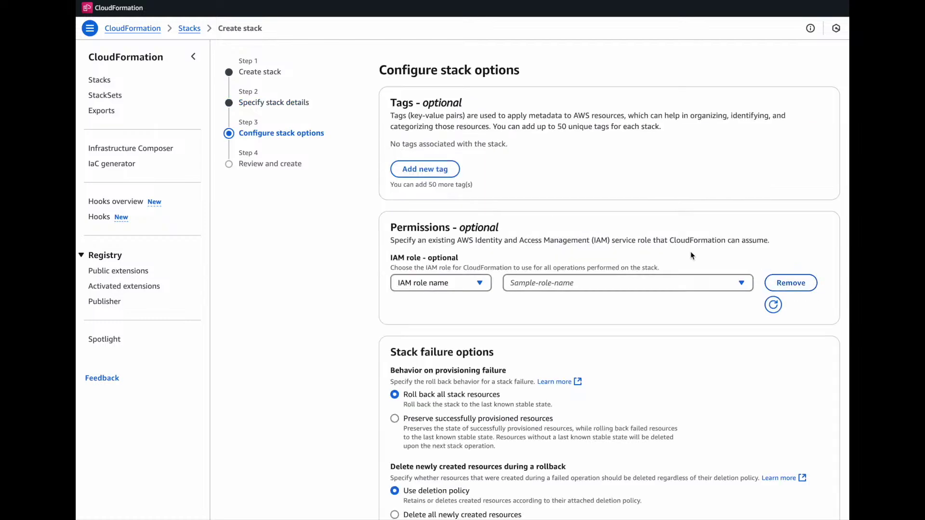
# - Leave the IAM role empty, acknowledge IAM resource creation, and submit wizaws-vul-app
pyautogui.click(520, 284)
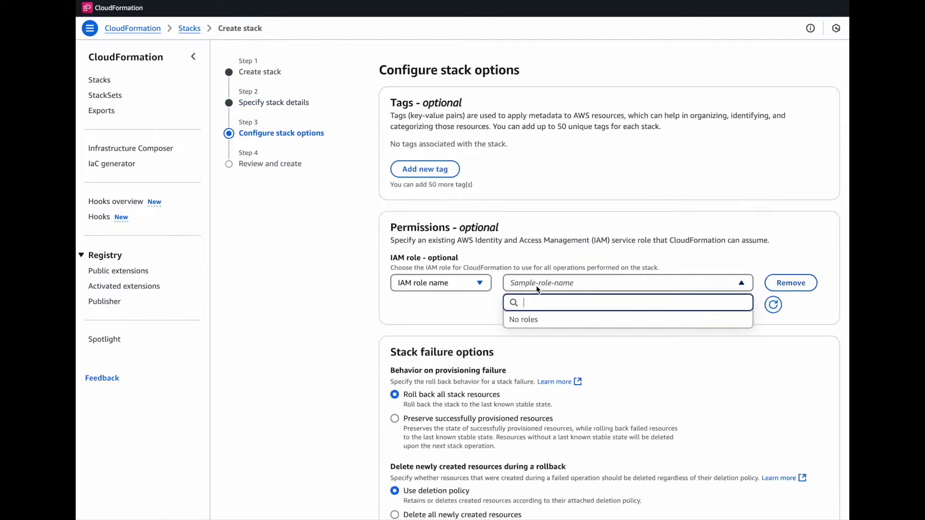
pyautogui.click(447, 284)
pyautogui.click(448, 303)
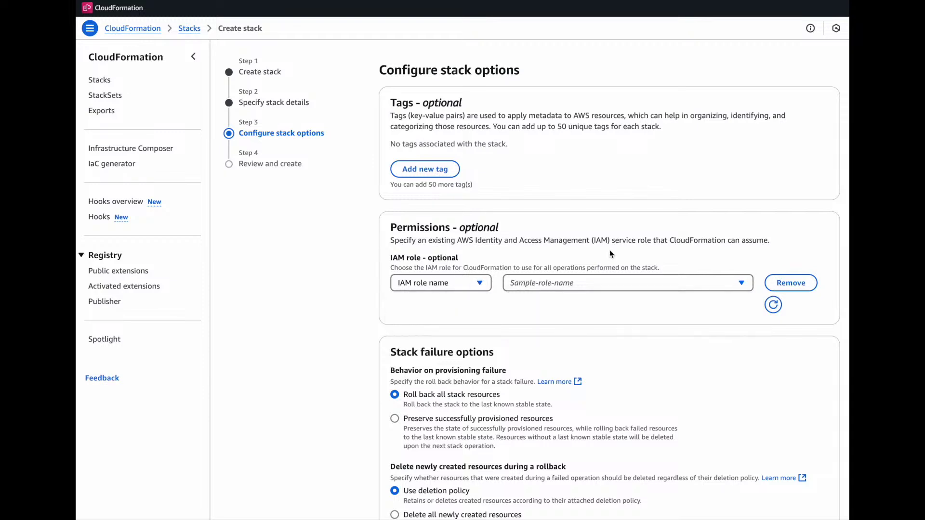
pyautogui.scroll(-5, 617, 367)
pyautogui.scroll(-6, 585, 393)
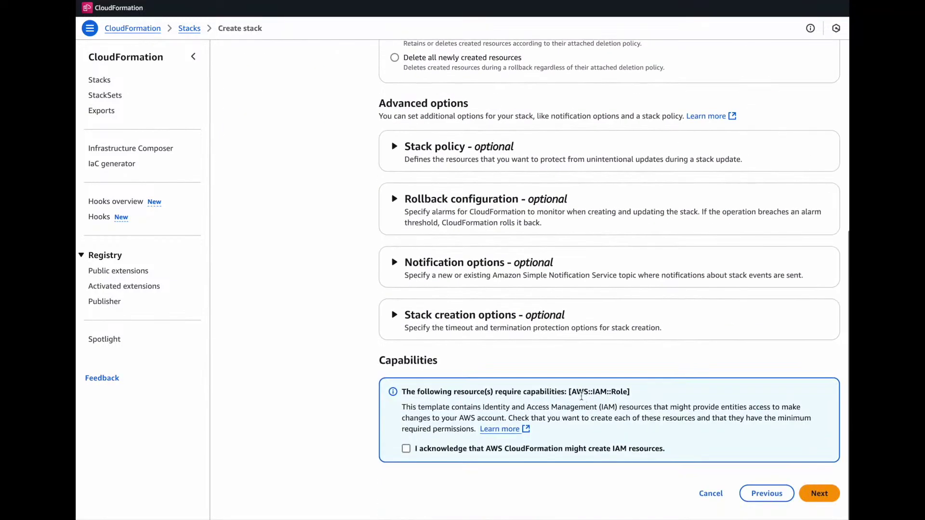
pyautogui.click(552, 449)
pyautogui.click(819, 493)
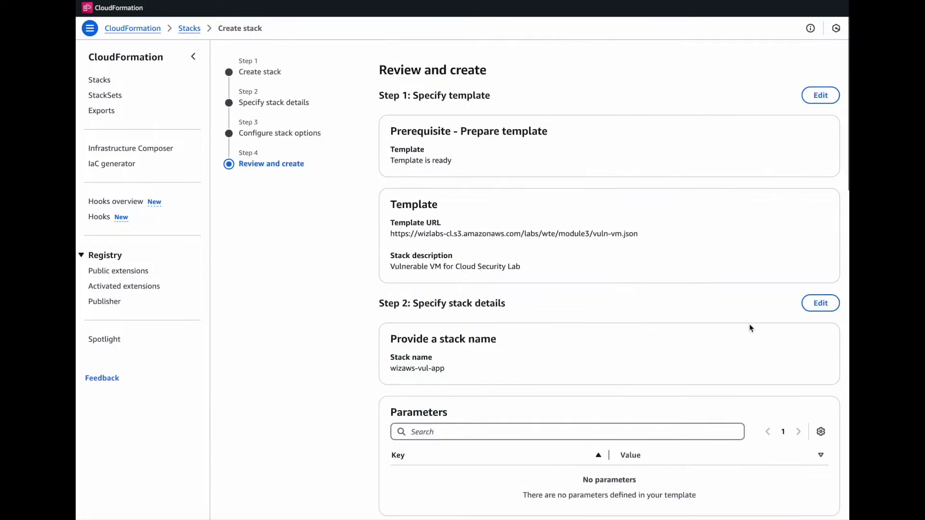
pyautogui.scroll(-10, 723, 409)
pyautogui.scroll(-10, 771, 438)
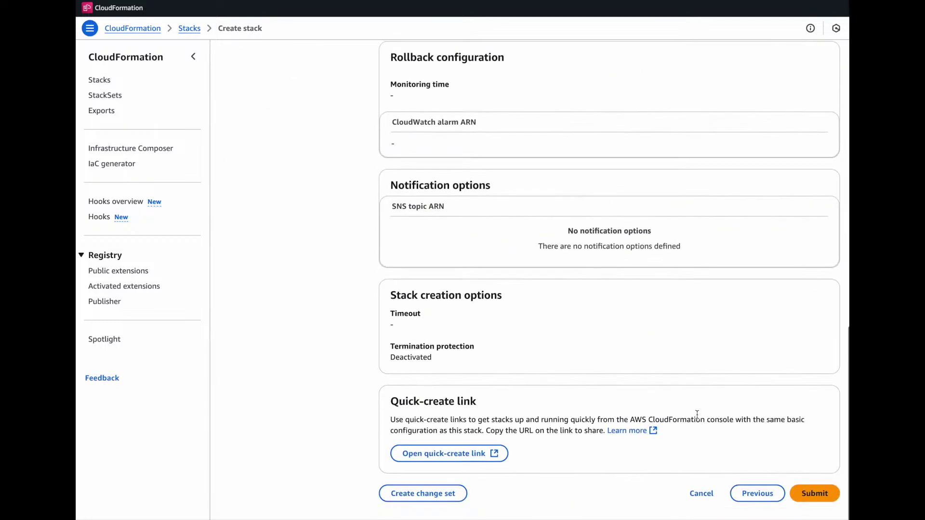
pyautogui.click(814, 493)
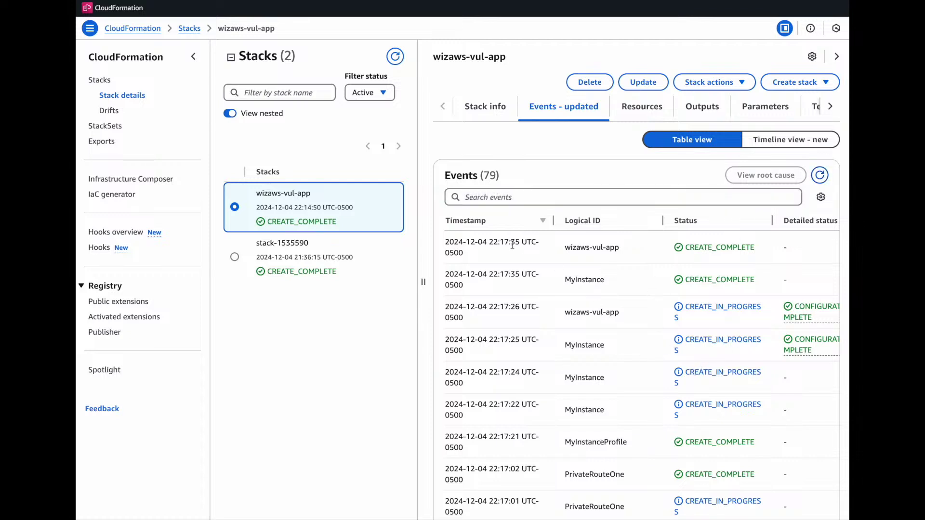
# - Check the stack's S3 bucket, then view the running MyVM instance in EC2
pyautogui.click(113, 5)
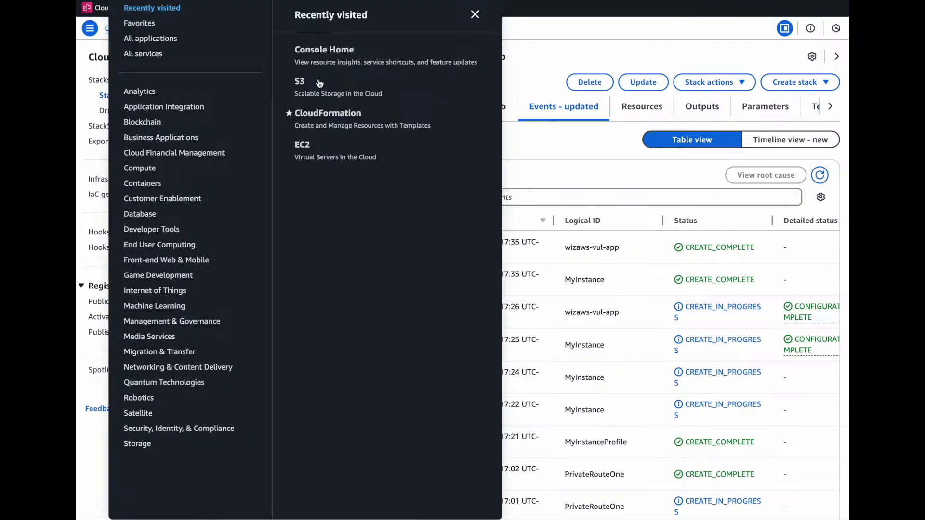
pyautogui.click(434, 160)
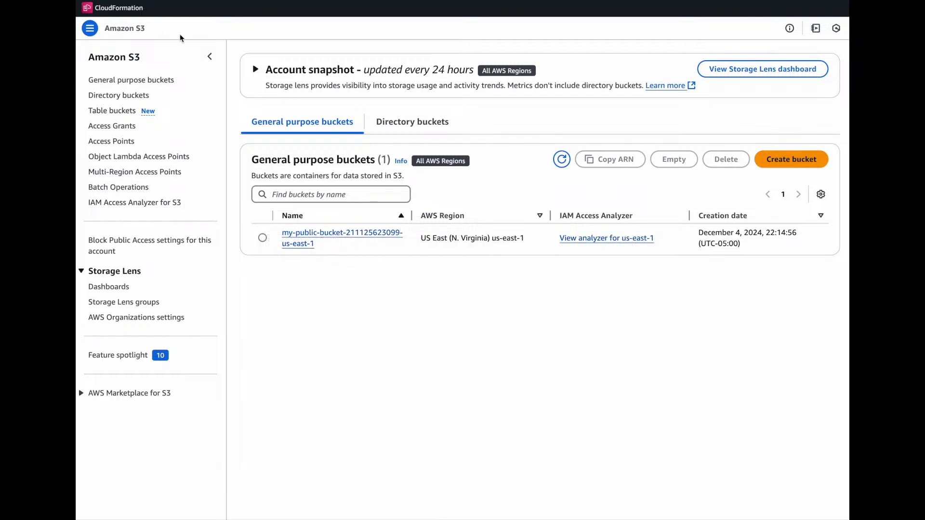
pyautogui.click(112, 6)
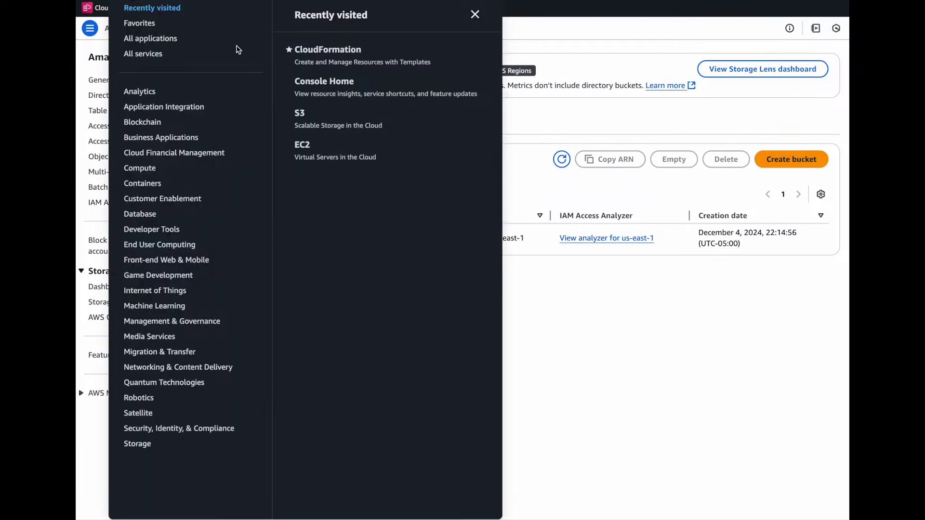
pyautogui.click(319, 156)
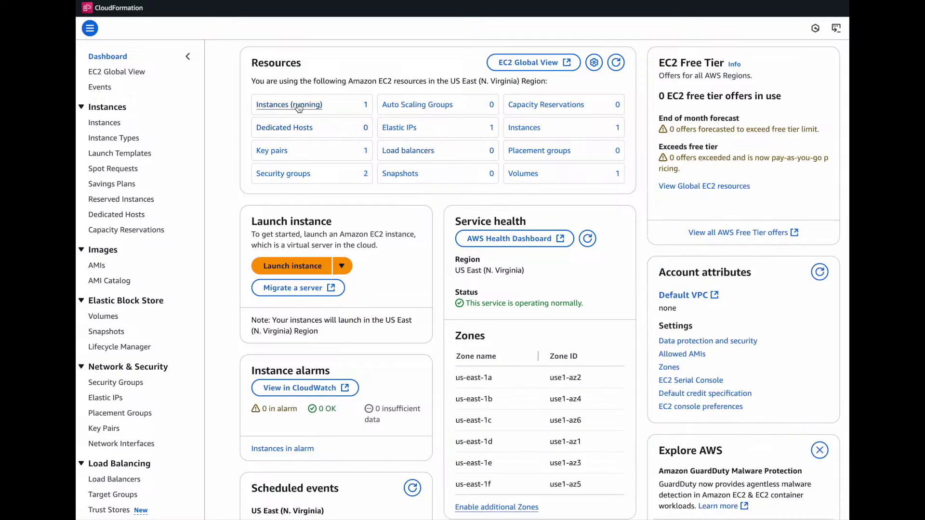
pyautogui.click(299, 105)
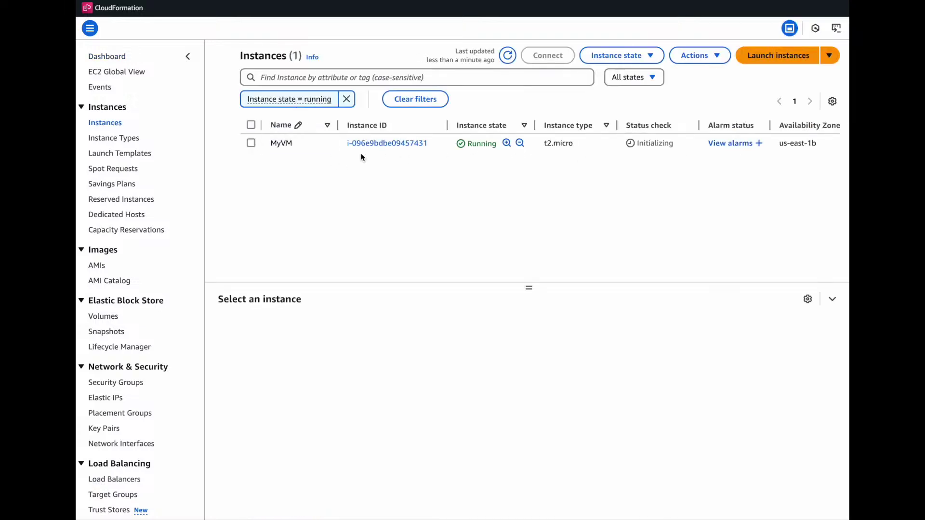
pyautogui.click(300, 146)
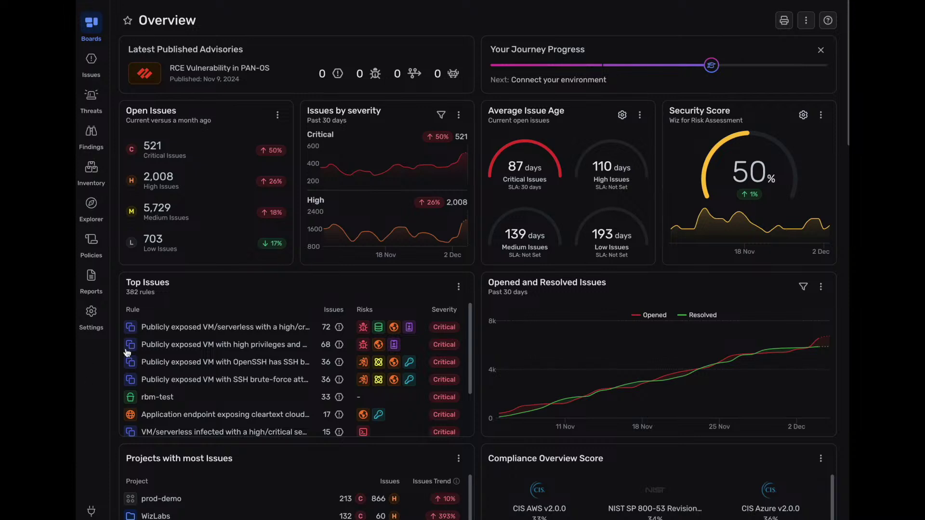
# - Choose the Amazon Web Services (AWS) card under Settings > Deployments > Add Deployment
pyautogui.click(91, 313)
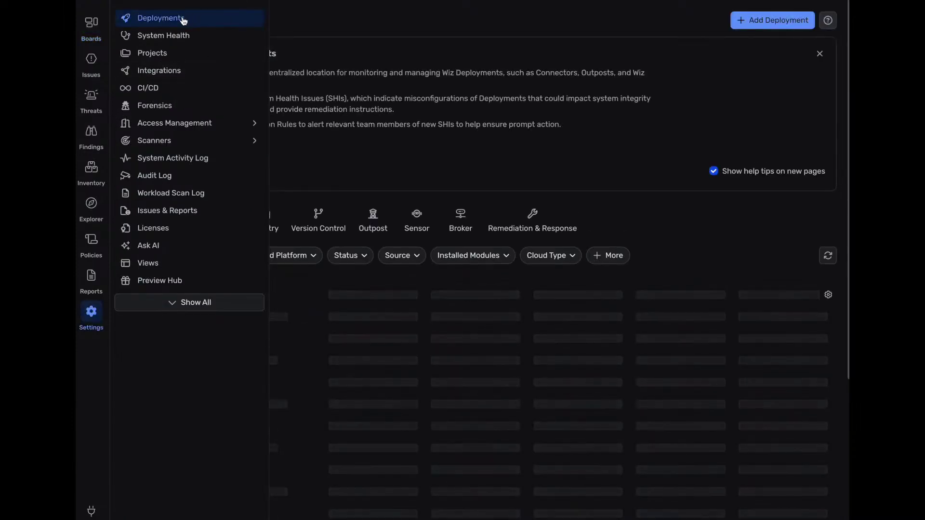
pyautogui.click(183, 19)
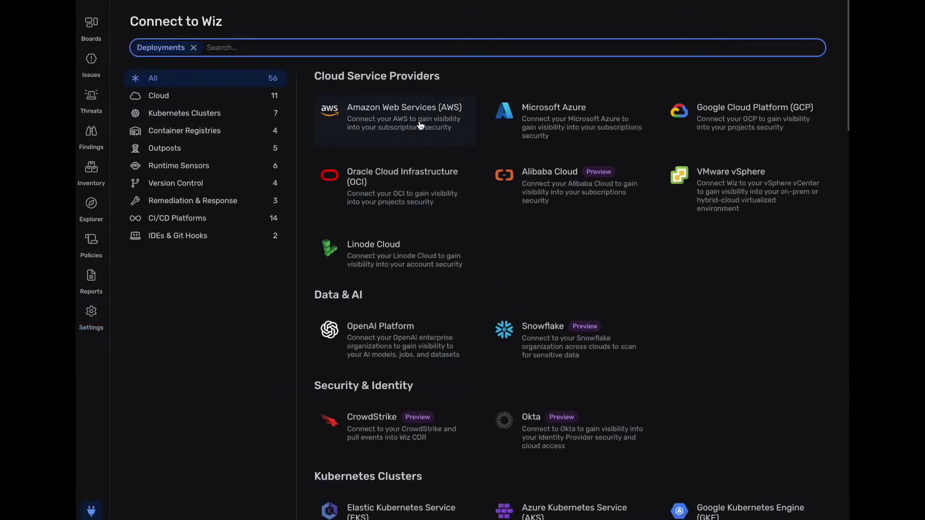
pyautogui.click(419, 122)
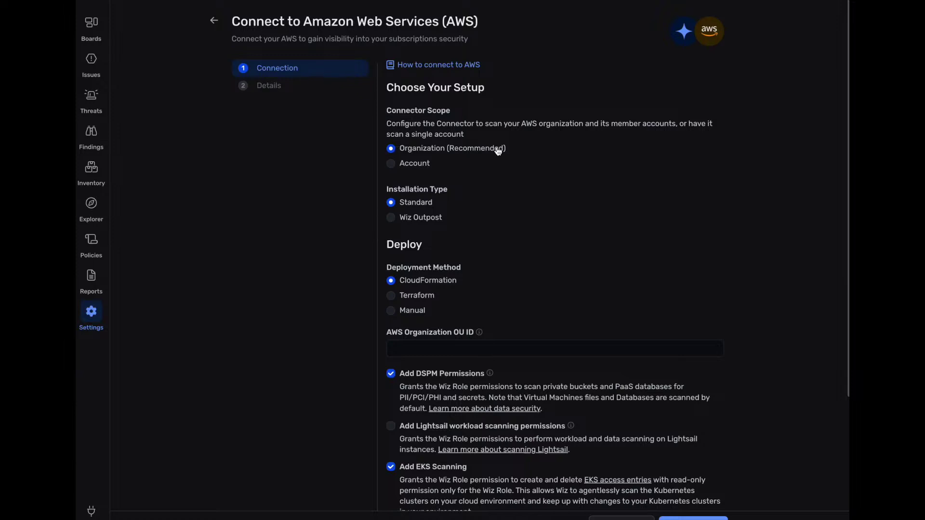
# - Set the AWS connector to Account scope with CloudFormation as the deployment method
pyautogui.click(392, 165)
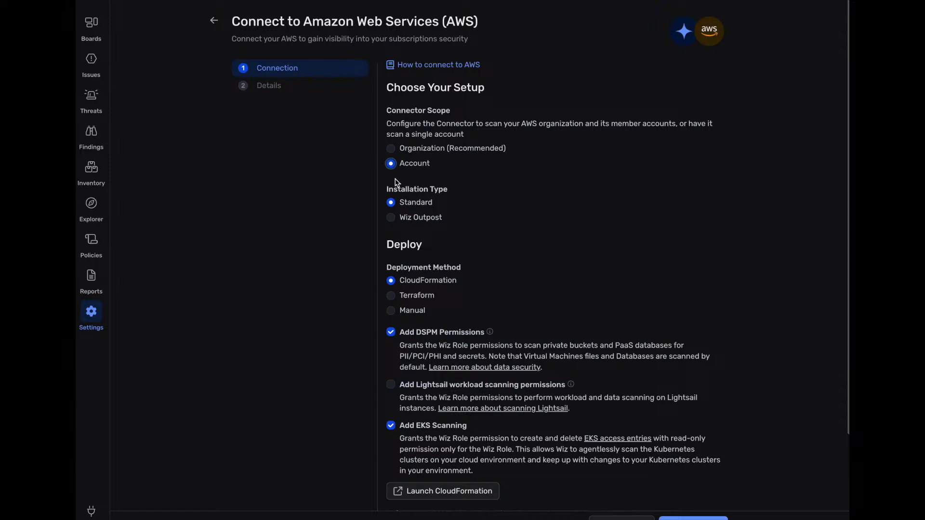
pyautogui.click(391, 295)
pyautogui.scroll(-6, 457, 314)
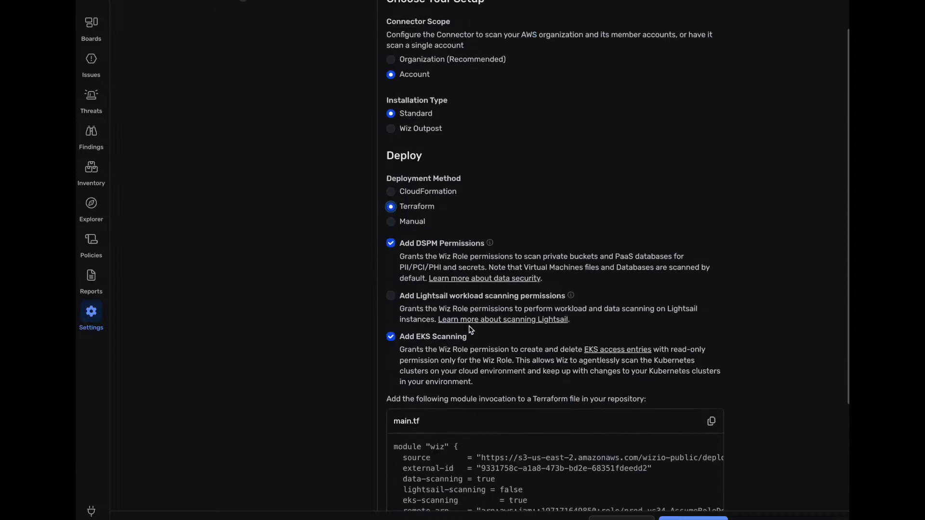
pyautogui.scroll(6, 457, 313)
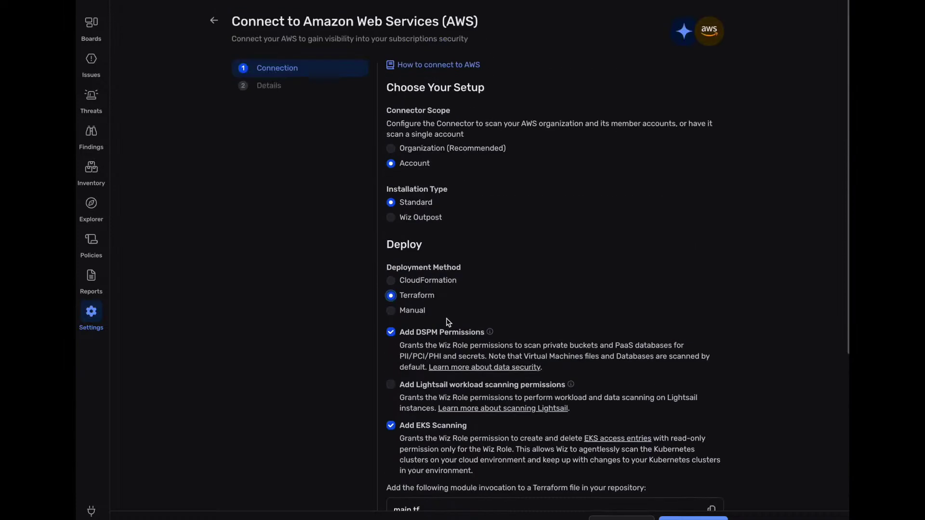
pyautogui.click(391, 281)
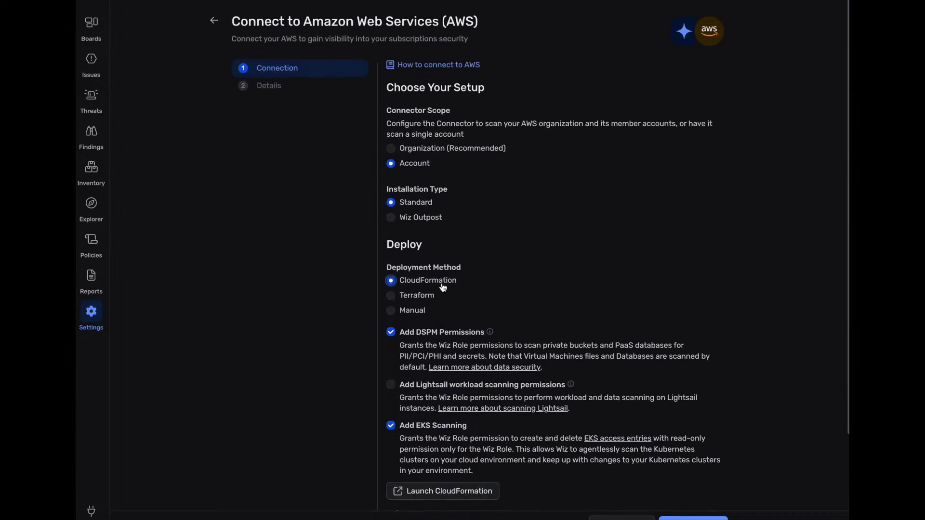
pyautogui.scroll(-3, 445, 292)
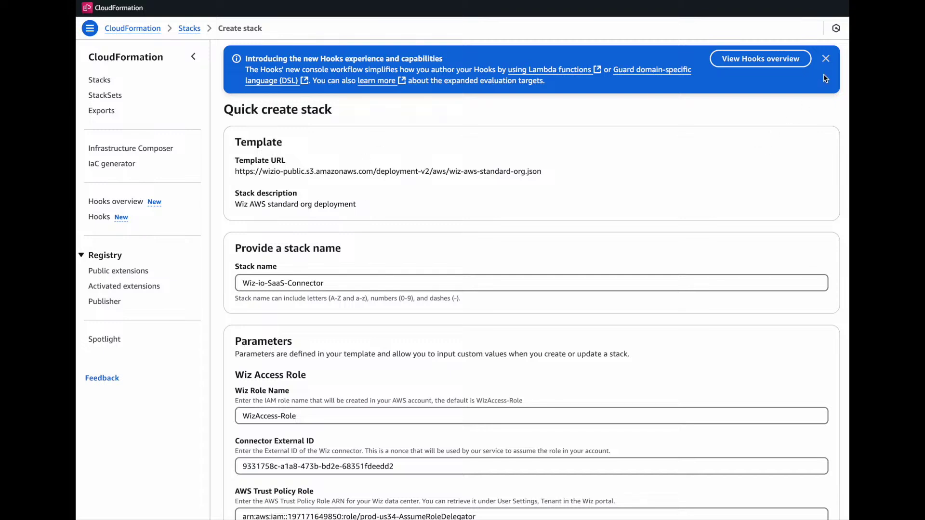
# - Acknowledge IAM resource creation and create the Wiz-io-SaaS-Connector stack
pyautogui.click(826, 58)
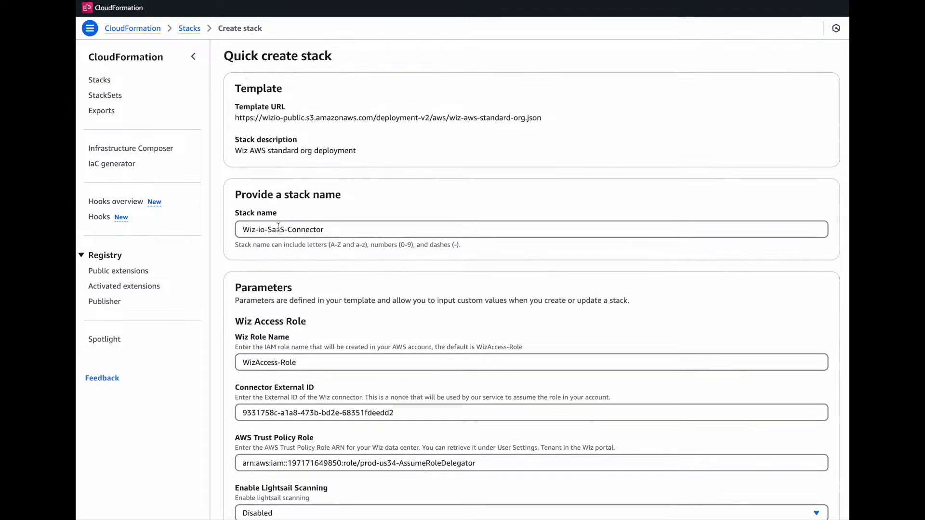
pyautogui.scroll(-1, 342, 286)
pyautogui.scroll(-3, 342, 286)
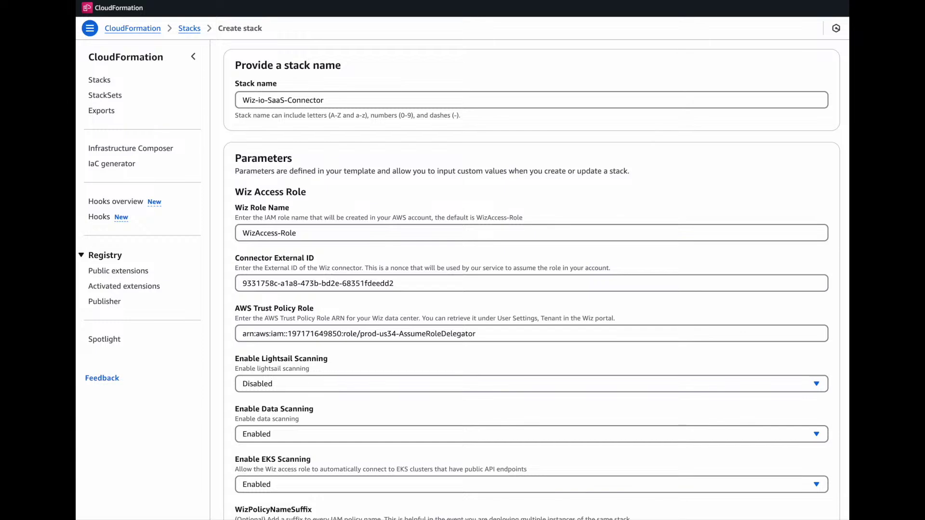
pyautogui.scroll(-12, 345, 400)
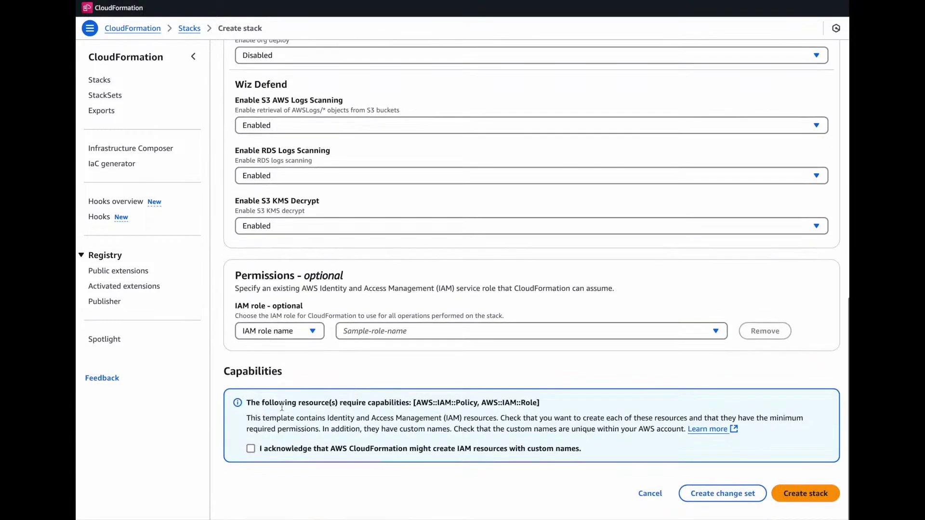
pyautogui.click(250, 448)
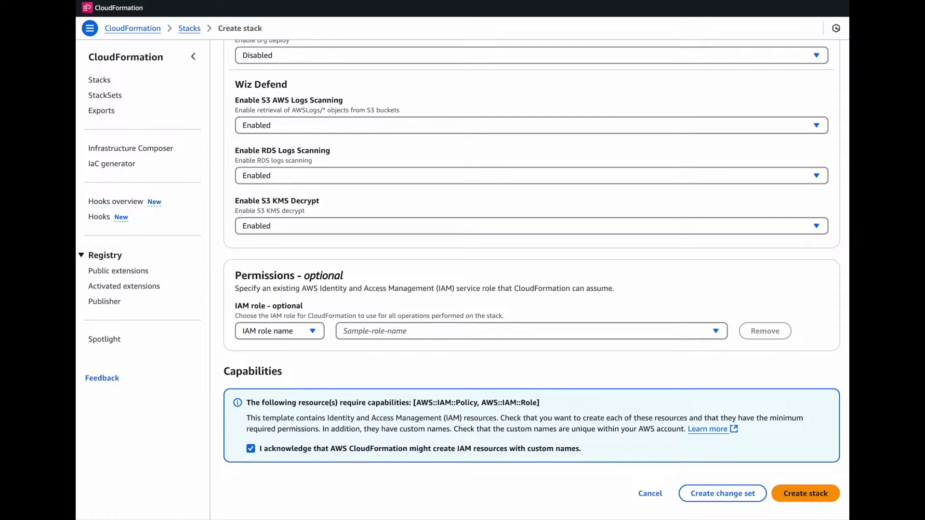
pyautogui.click(810, 493)
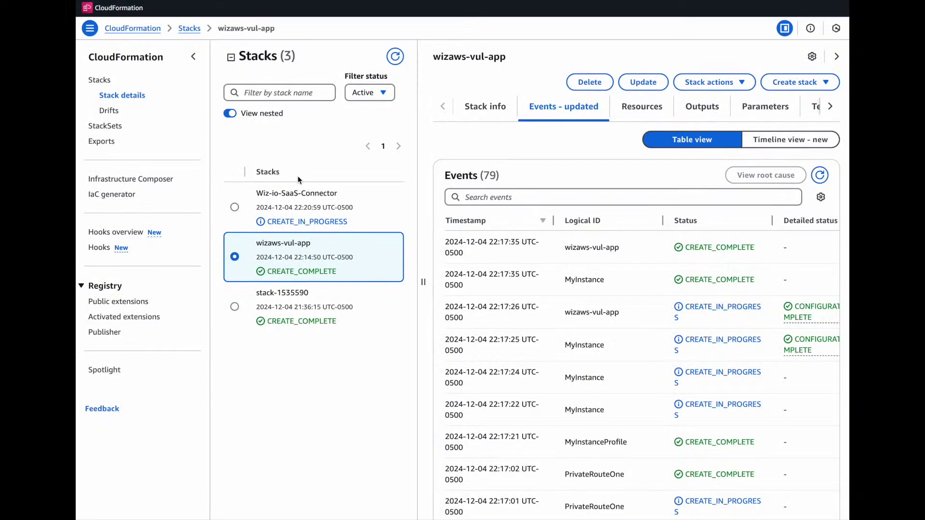
# - Copy the RoleARNID value from the Wiz-io-SaaS-Connector stack's Outputs
pyautogui.click(298, 207)
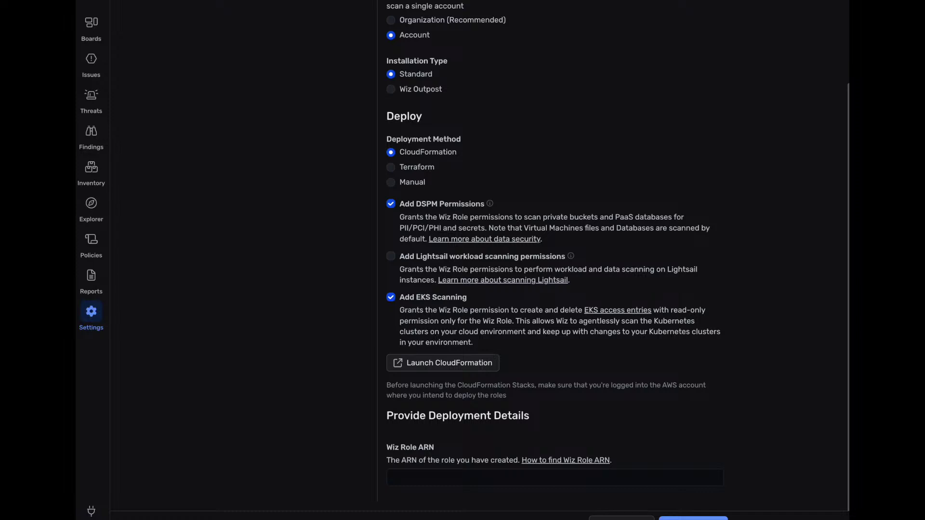
pyautogui.click(436, 482)
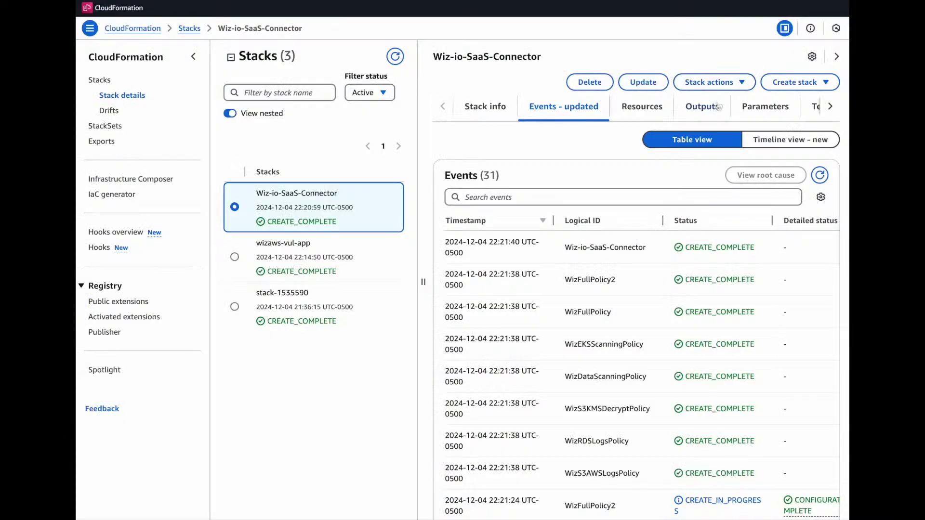
pyautogui.click(714, 106)
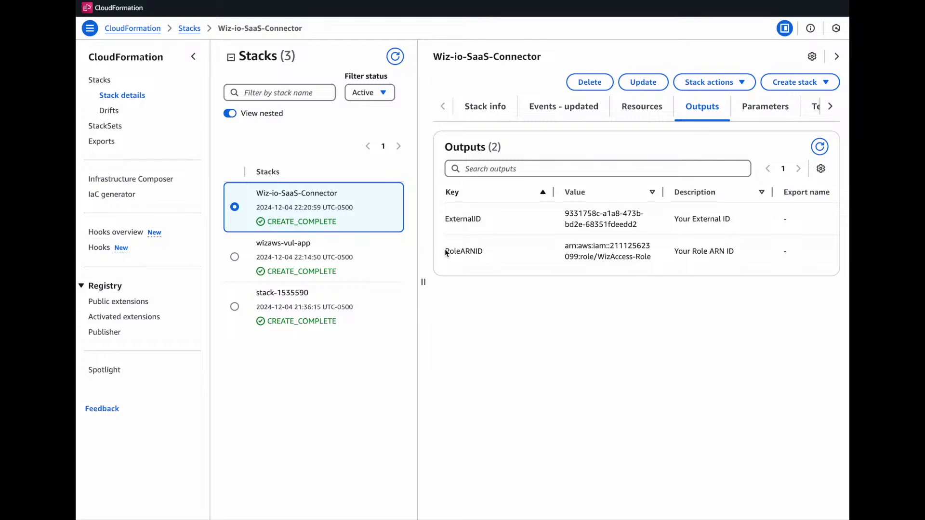
pyautogui.doubleClick(446, 251)
pyautogui.tripleClick(585, 249)
pyautogui.rightClick(586, 250)
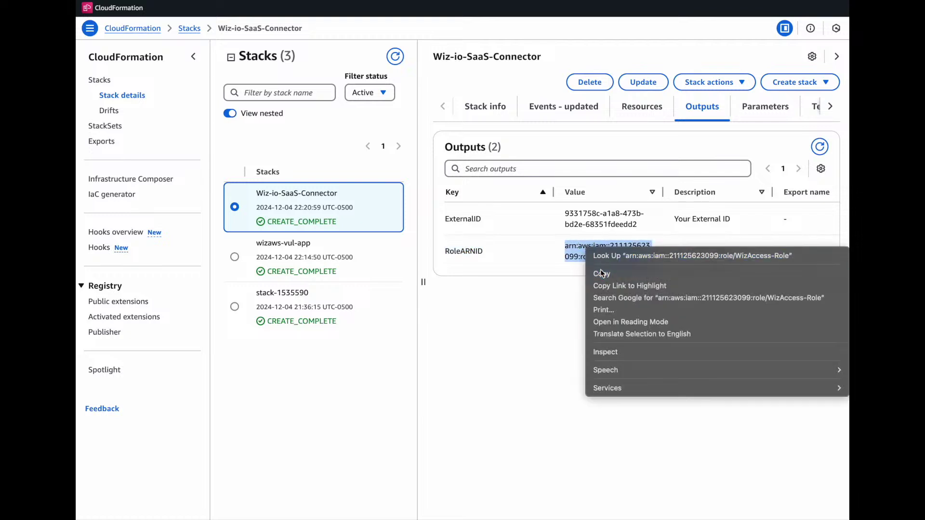
pyautogui.click(602, 274)
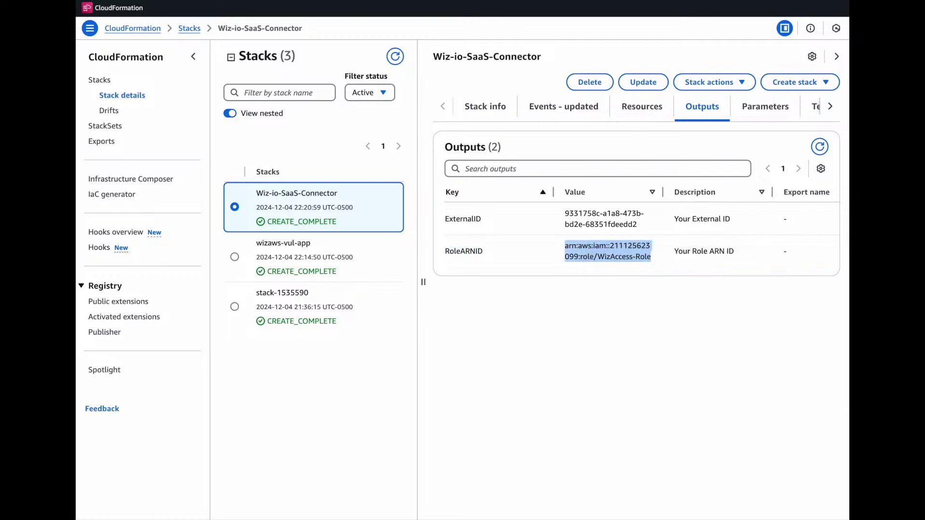
# - Paste the role ARN into Wiz's Role ARN field and move to Details
pyautogui.press('super+Tab')
pyautogui.rightClick(529, 479)
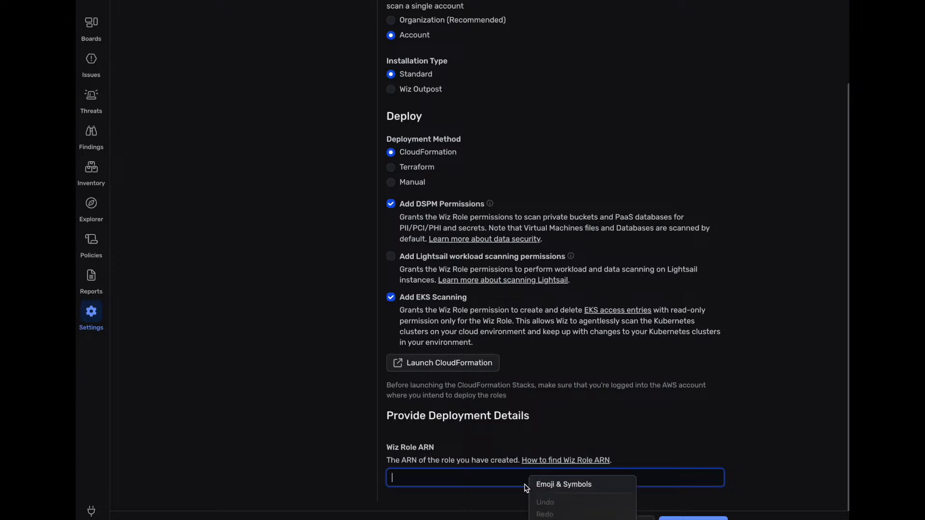
pyautogui.press('super+v')
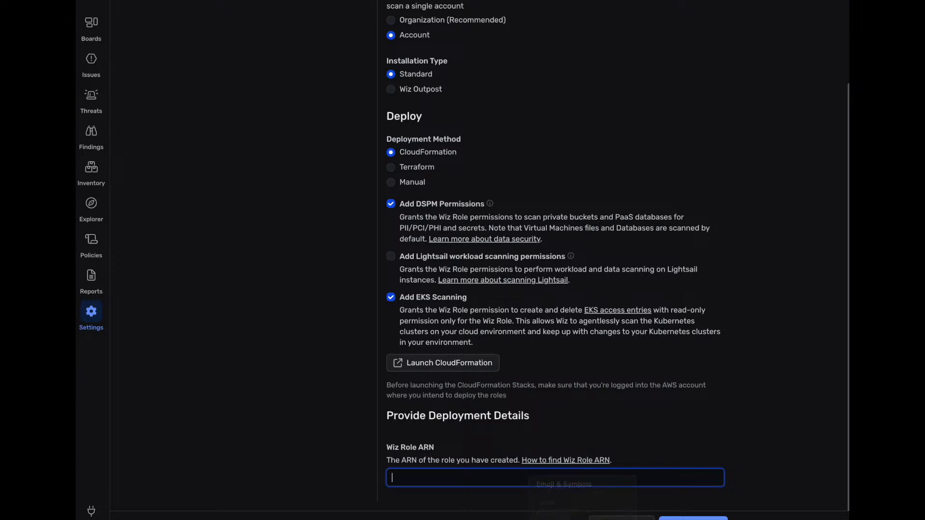
pyautogui.click(693, 518)
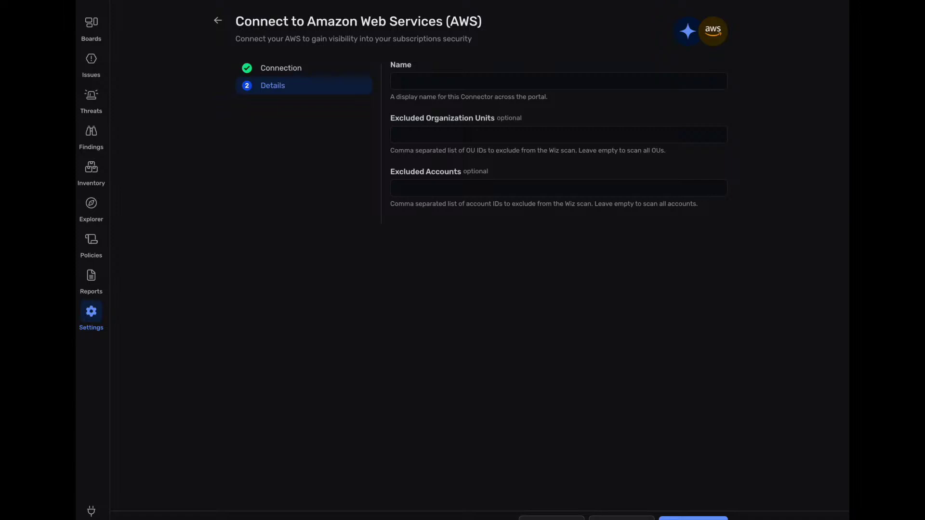
# - Give the AWS connector a name, finish creating it, and open it from Deployments
pyautogui.click(461, 80)
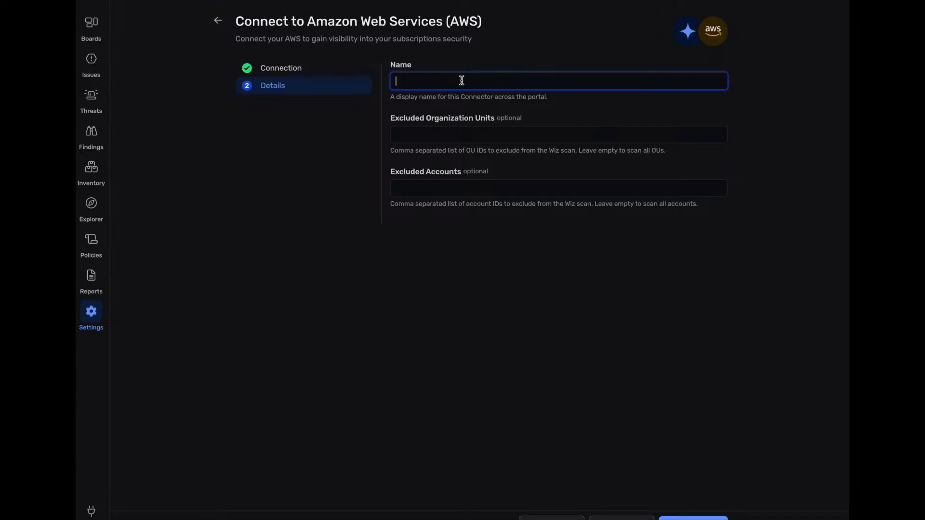
pyautogui.write('sebby-aws-connecto')
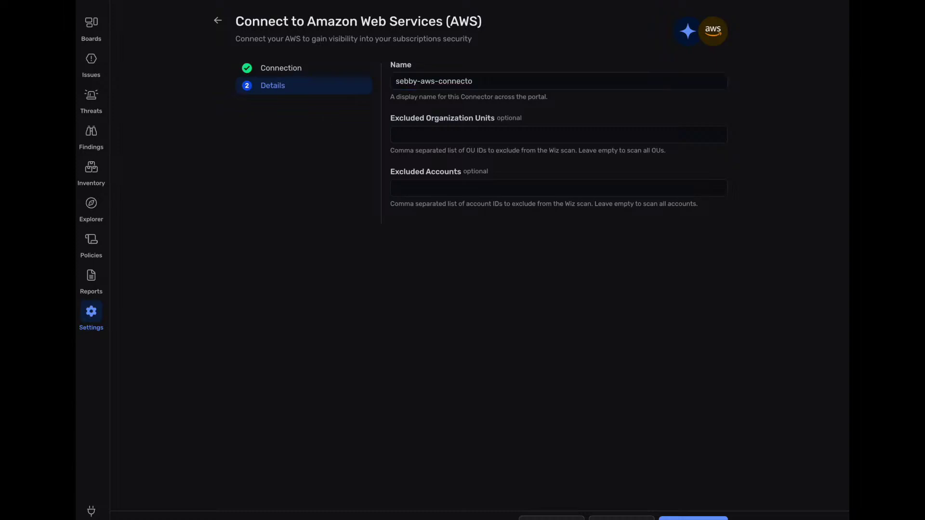
pyautogui.click(683, 517)
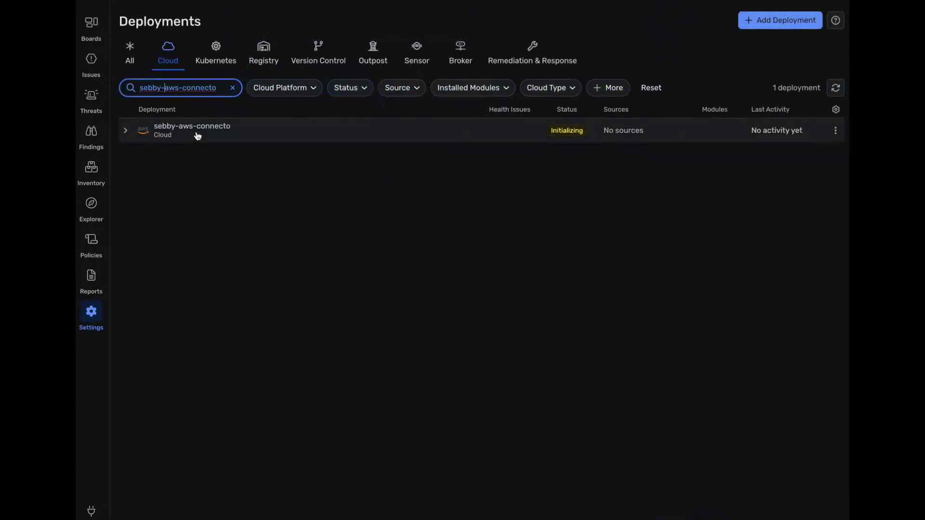
pyautogui.doubleClick(195, 88)
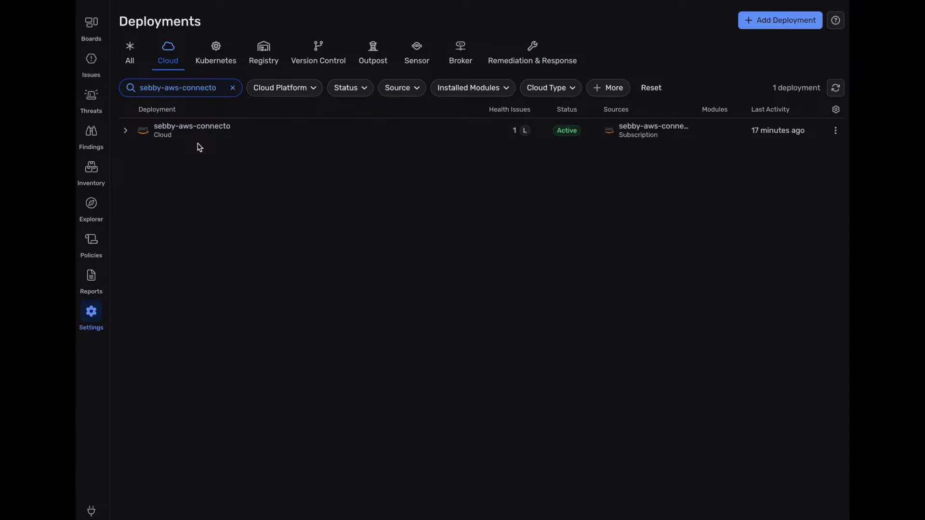
pyautogui.click(180, 134)
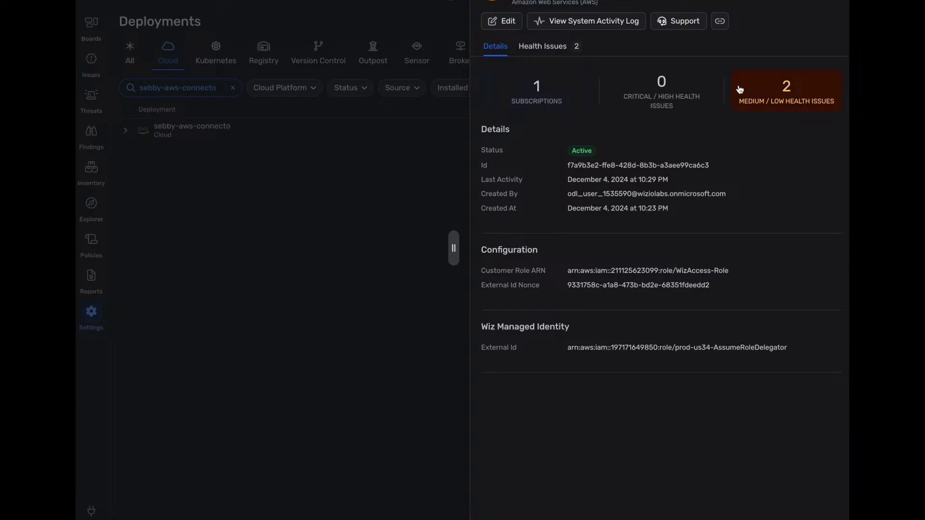
# - Check the connector's Medium/Low Health Issues, then list its single AWS subscription
pyautogui.click(764, 95)
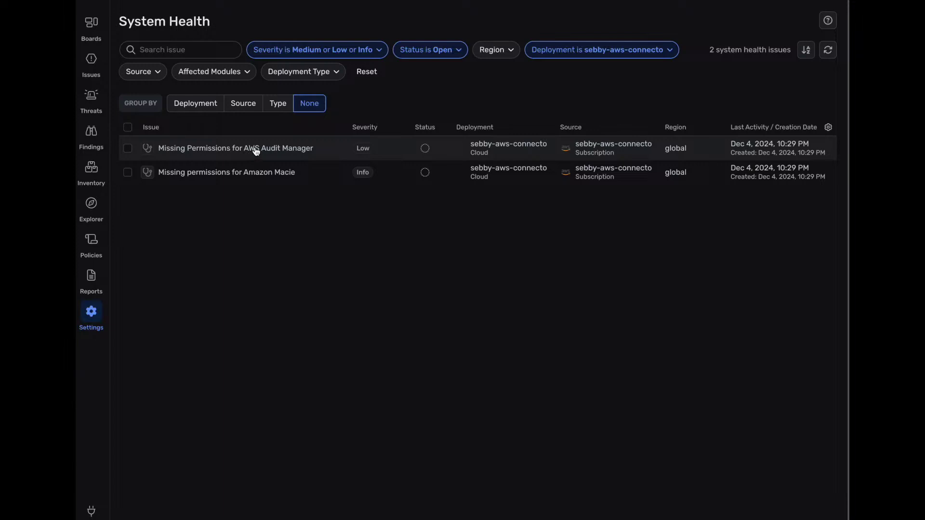
pyautogui.hscroll(-5, 238, 176)
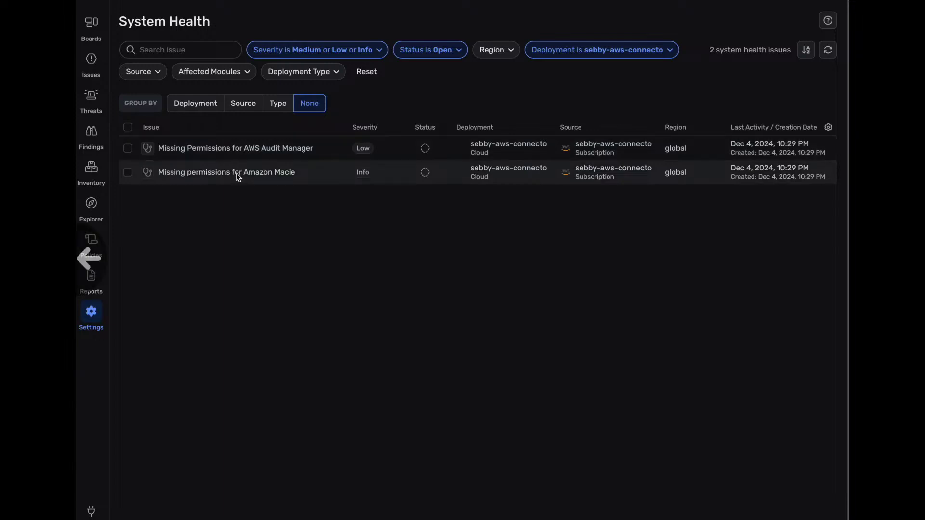
pyautogui.click(537, 98)
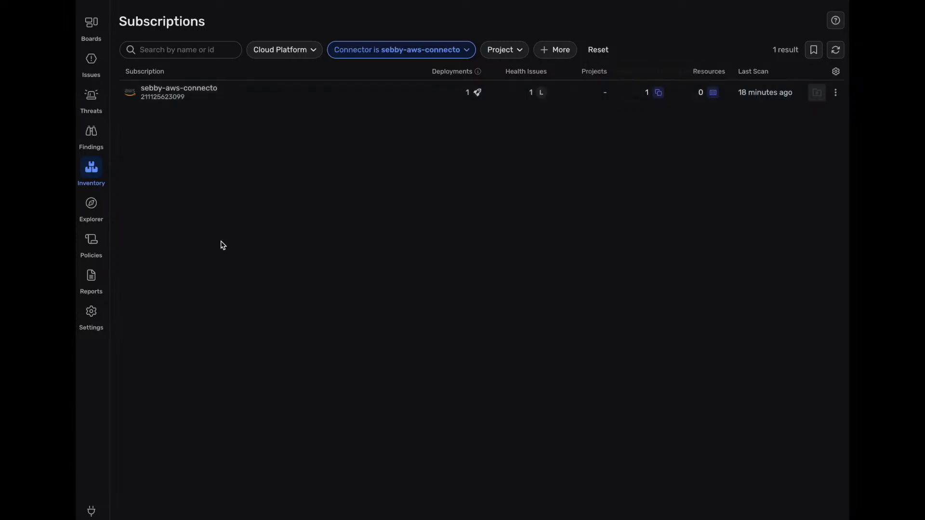
pyautogui.rightClick(655, 96)
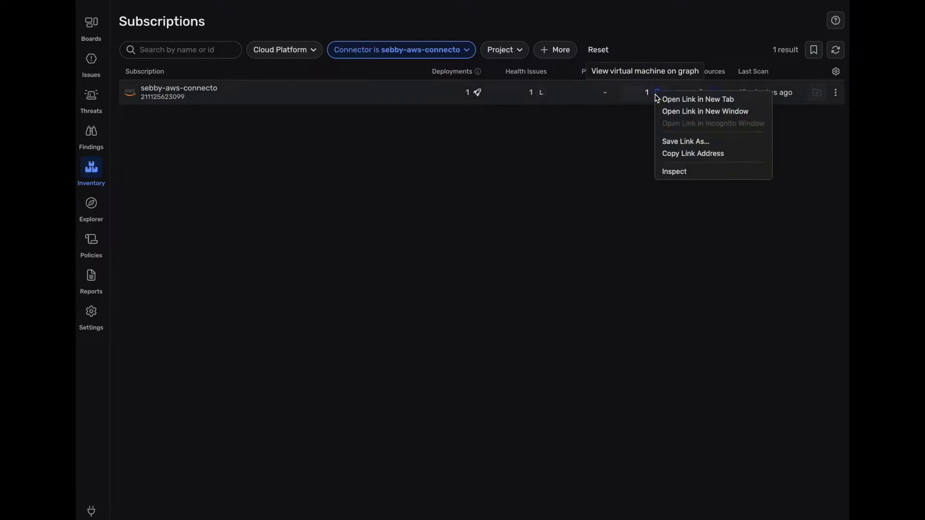
pyautogui.click(664, 100)
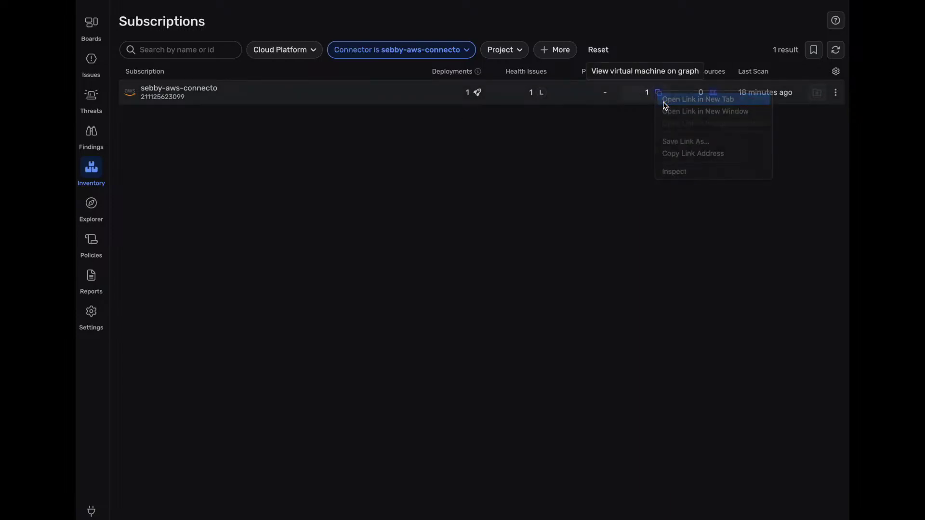
pyautogui.click(95, 210)
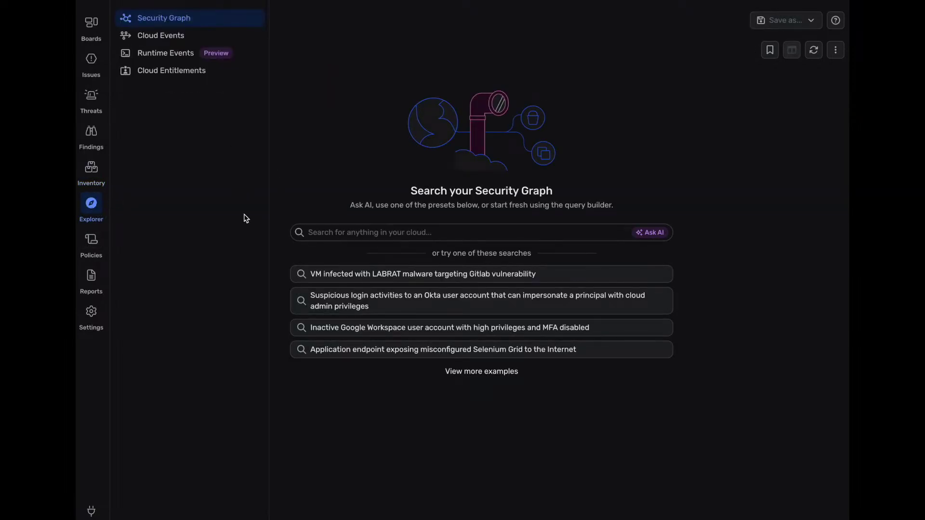
pyautogui.click(342, 232)
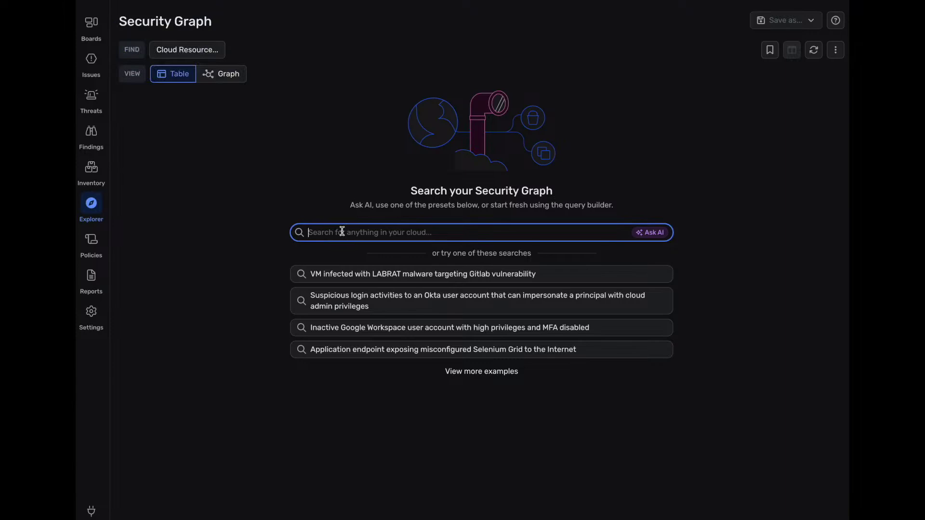
pyautogui.write('dsgs')
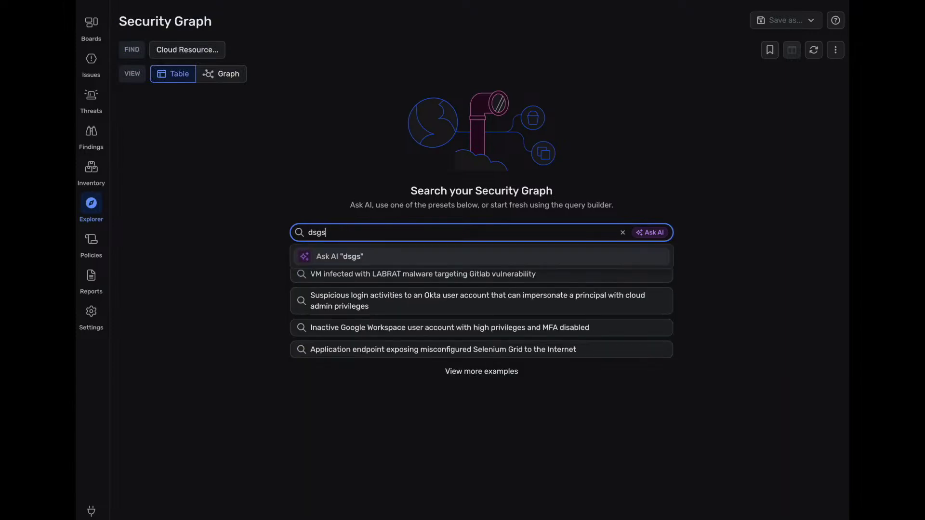
pyautogui.press('BackSpace')
pyautogui.press('BackSpace')
pyautogui.press('BackSpace')
pyautogui.press('BackSpace')
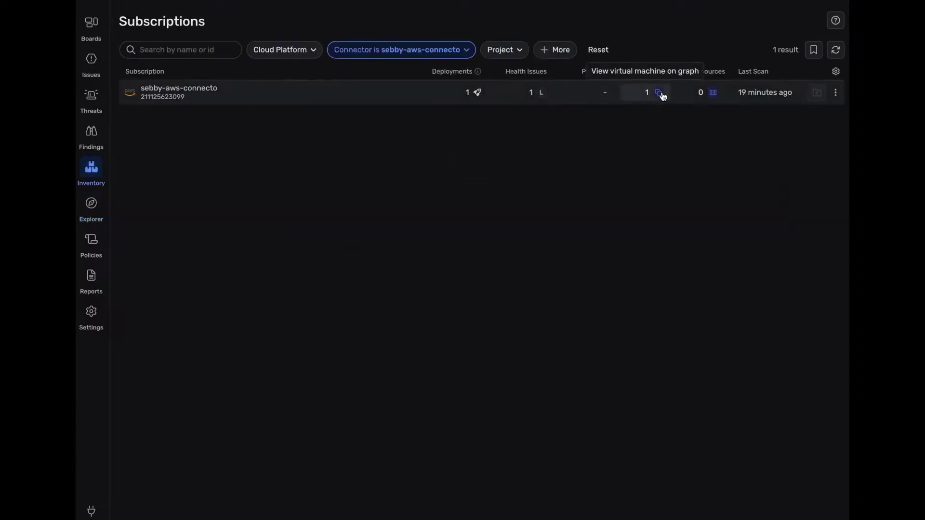
# - Show the connector's virtual machine on the Security Graph and try its layout, layer and zoom controls
pyautogui.click(660, 93)
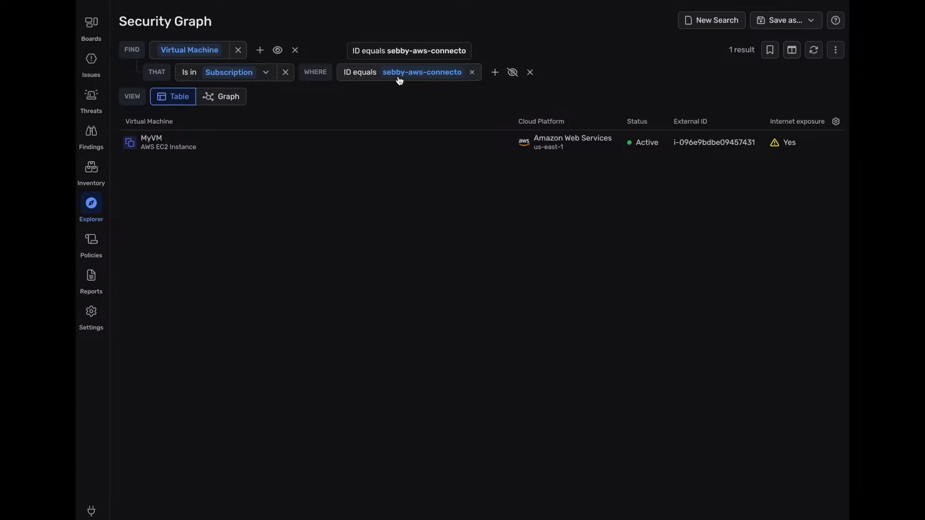
pyautogui.click(215, 102)
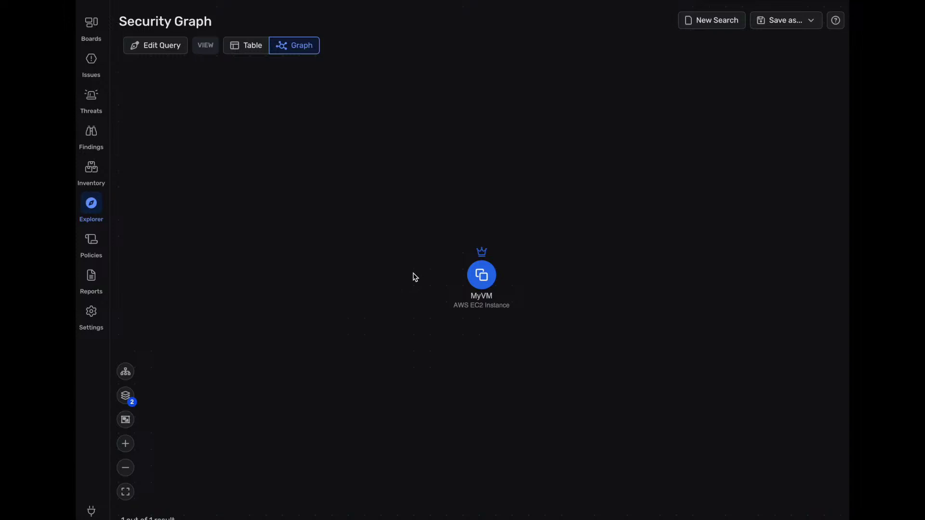
pyautogui.moveTo(469, 278); pyautogui.dragTo(369, 288)
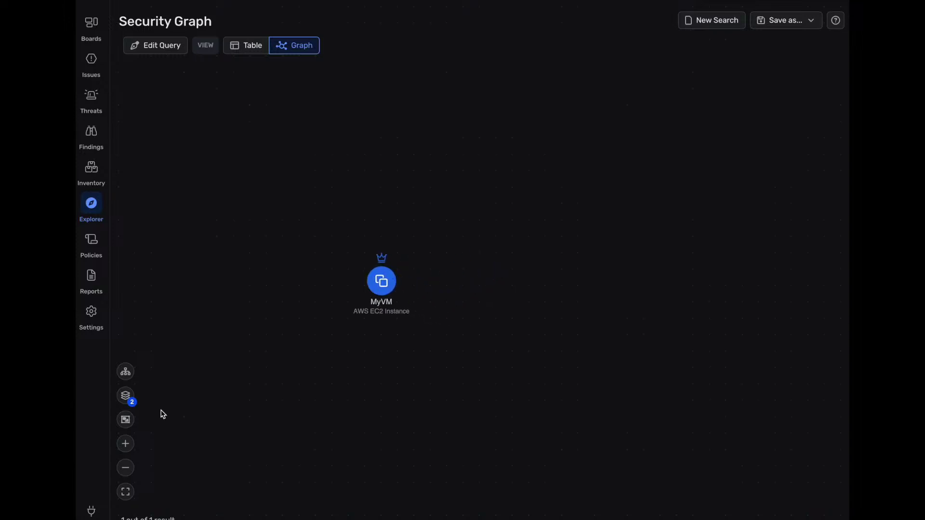
pyautogui.click(124, 372)
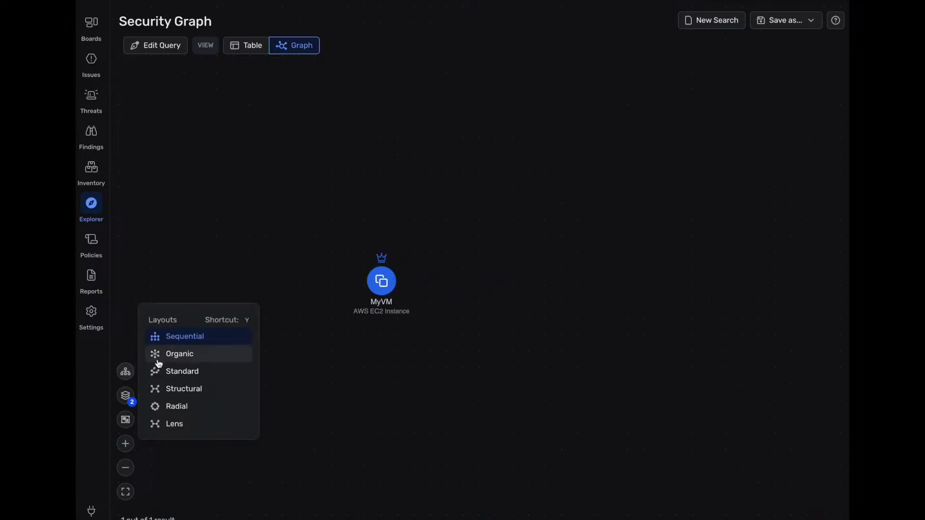
pyautogui.click(126, 399)
pyautogui.click(125, 420)
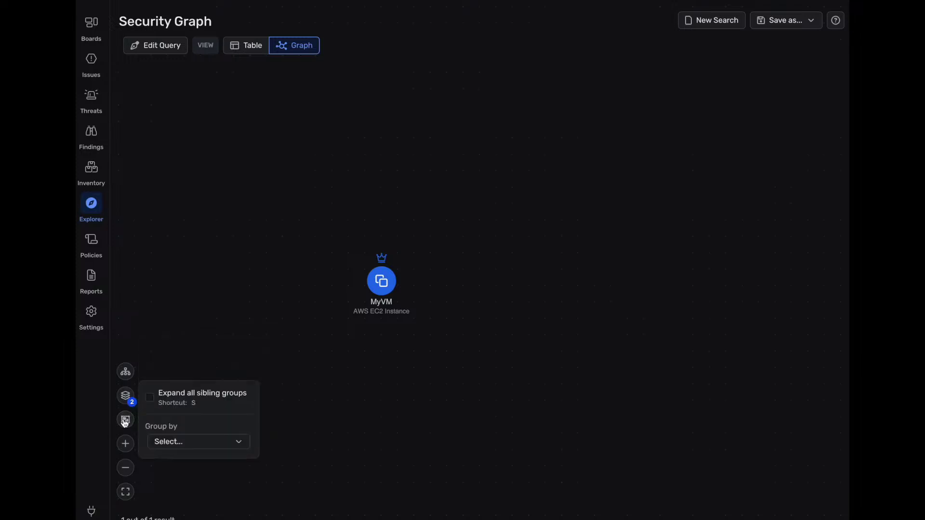
pyautogui.click(125, 397)
pyautogui.click(126, 444)
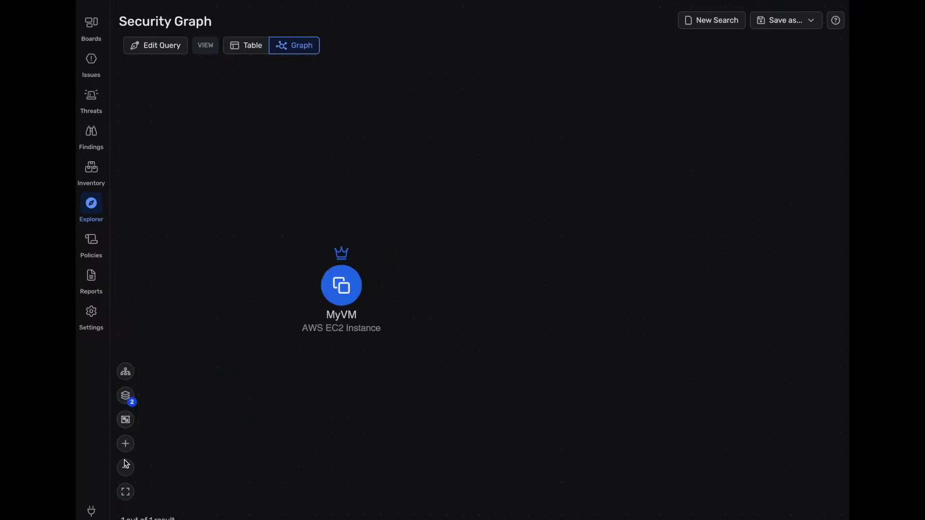
pyautogui.click(126, 467)
# - Return to table view and open MyVM's overview with its insights summary and network insights
pyautogui.click(242, 45)
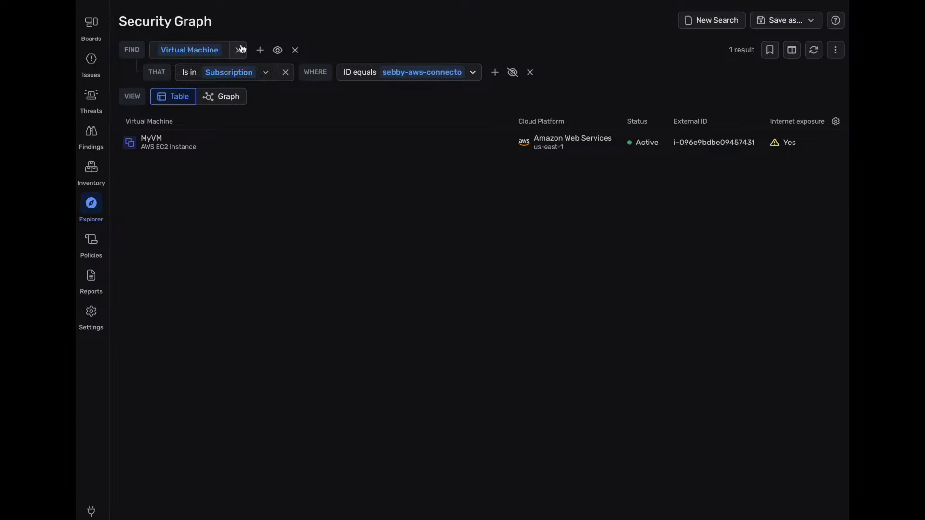
pyautogui.click(175, 144)
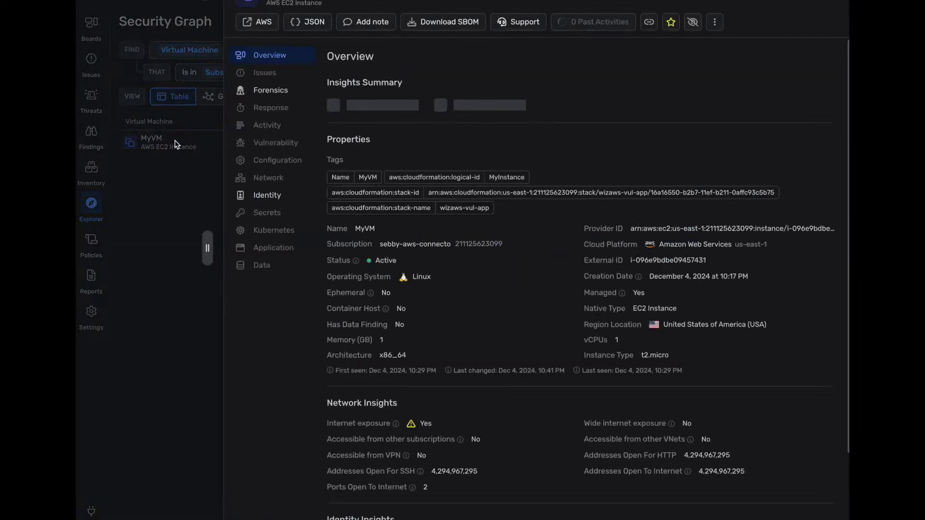
pyautogui.click(159, 151)
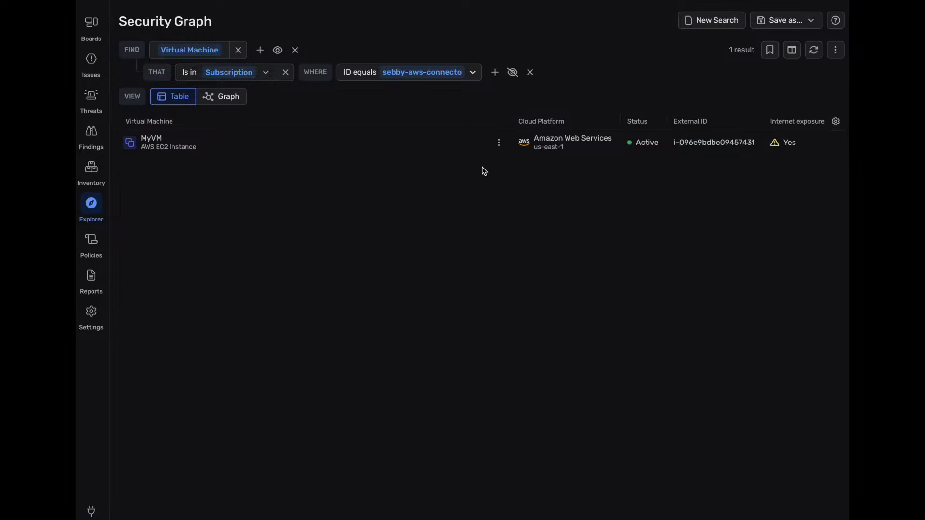
pyautogui.click(236, 148)
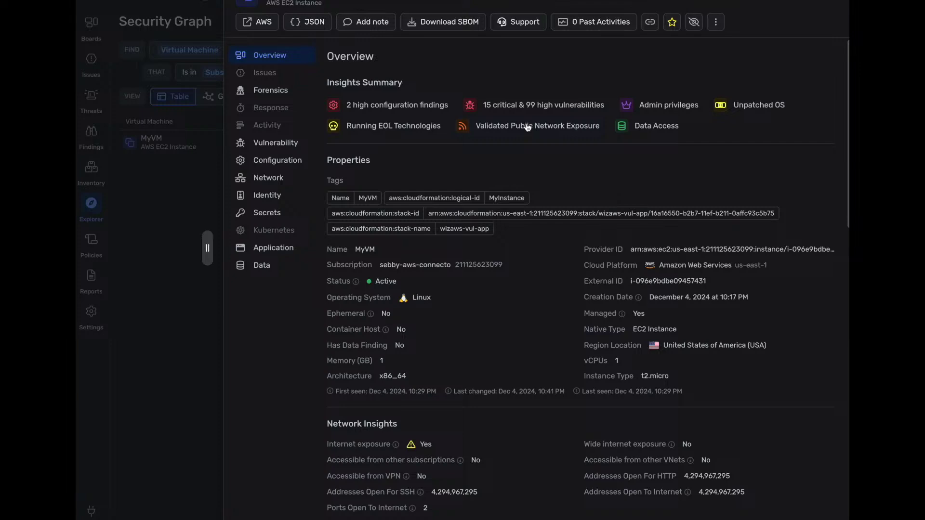
# - Scroll MyVM's Vulnerability tab from the remediation list down to the software supply chain findings
pyautogui.click(275, 143)
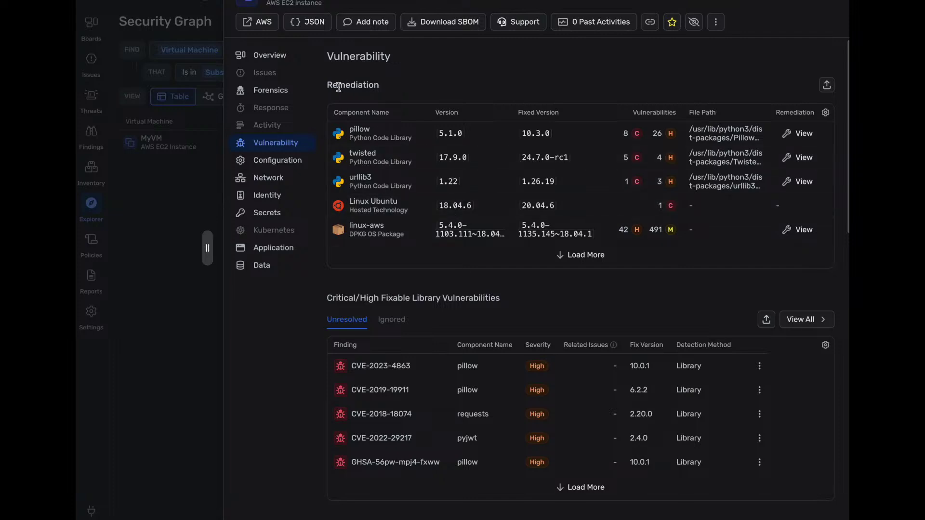
pyautogui.scroll(-2, 487, 177)
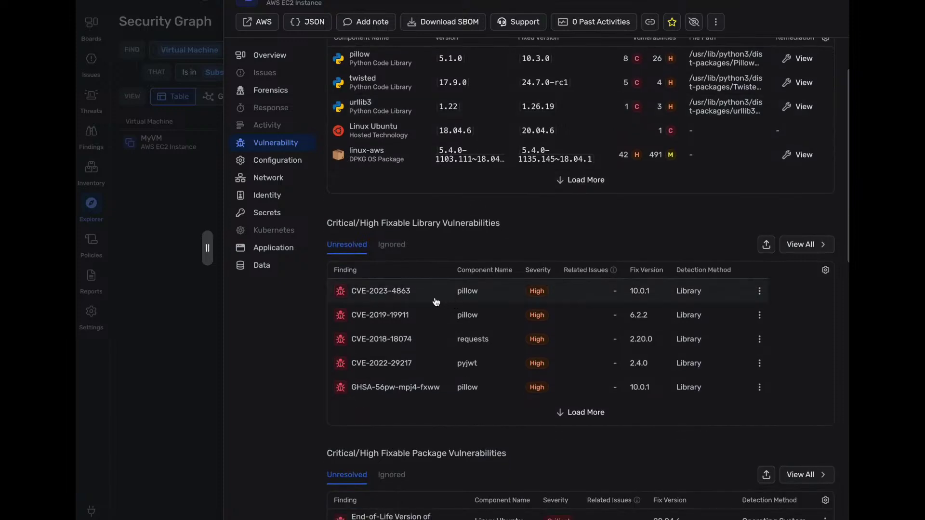
pyautogui.scroll(-5, 436, 302)
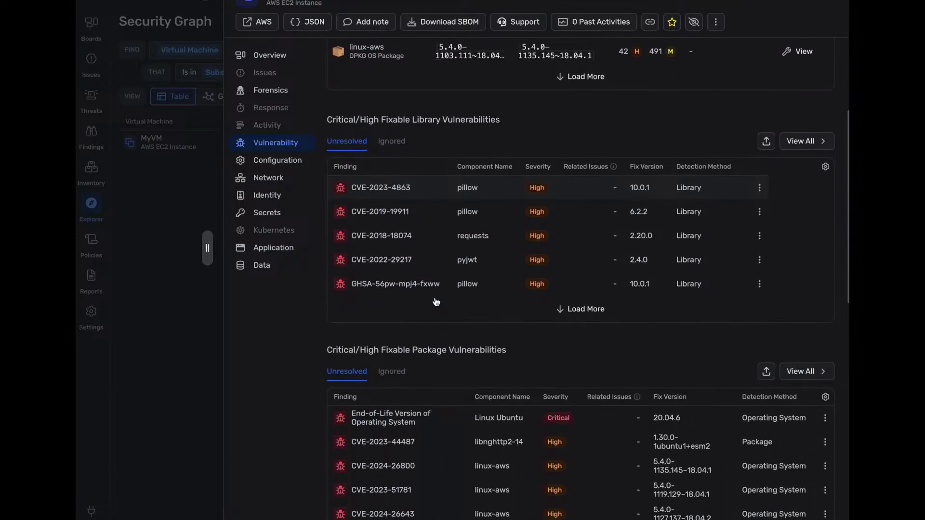
pyautogui.scroll(-5, 436, 302)
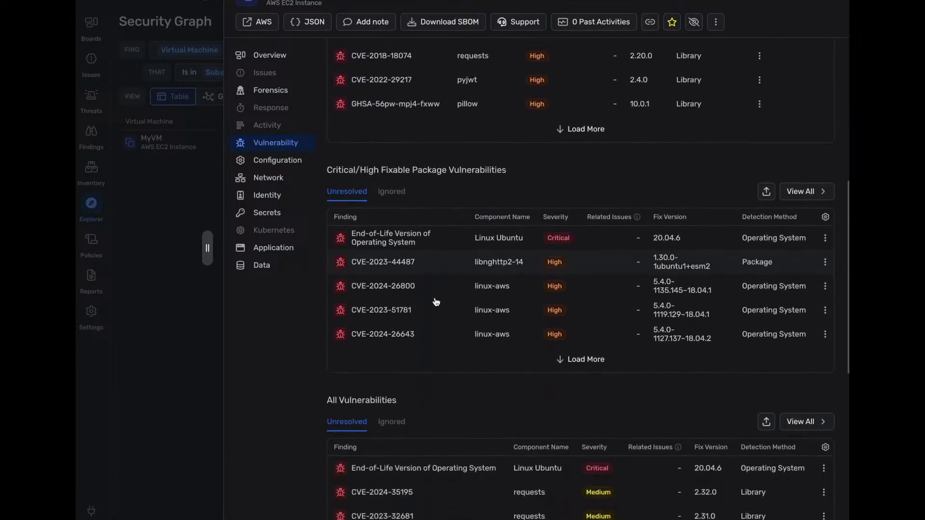
pyautogui.scroll(-2, 436, 302)
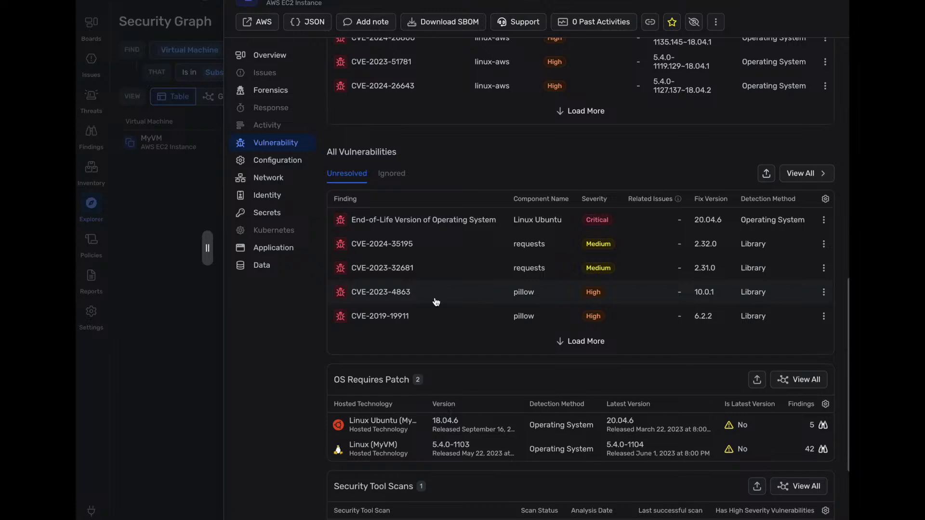
pyautogui.scroll(-3, 436, 302)
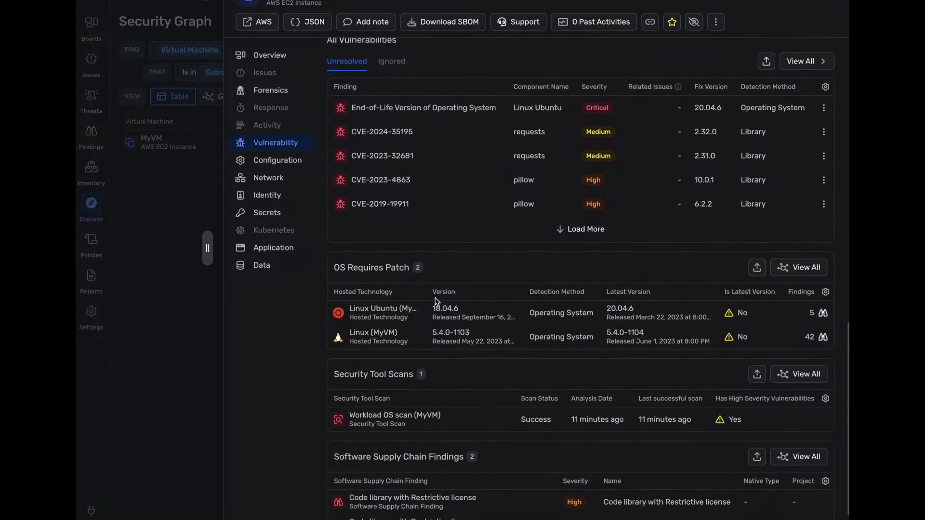
pyautogui.scroll(-2, 436, 302)
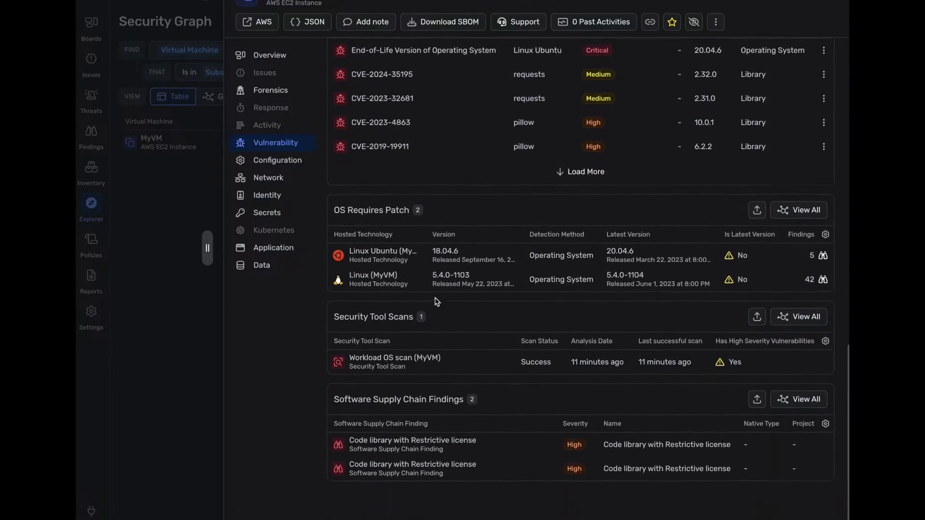
pyautogui.scroll(3, 437, 302)
# - Open Configuration, compare passed checks, and read each unresolved cloud configuration finding
pyautogui.click(294, 160)
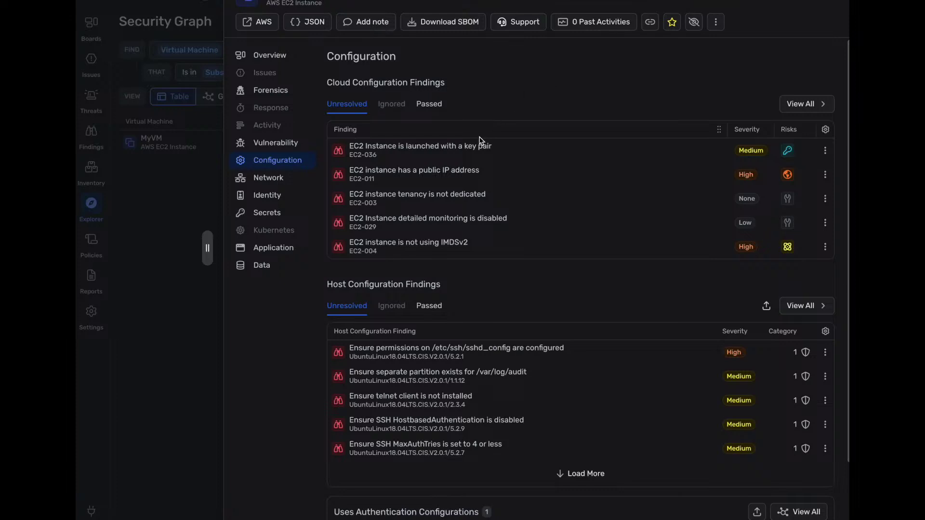
pyautogui.click(424, 109)
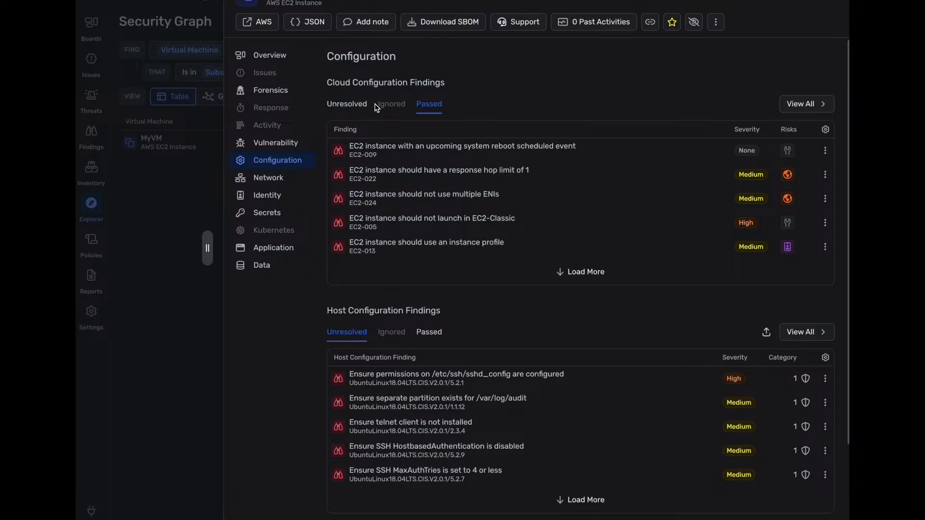
pyautogui.click(355, 106)
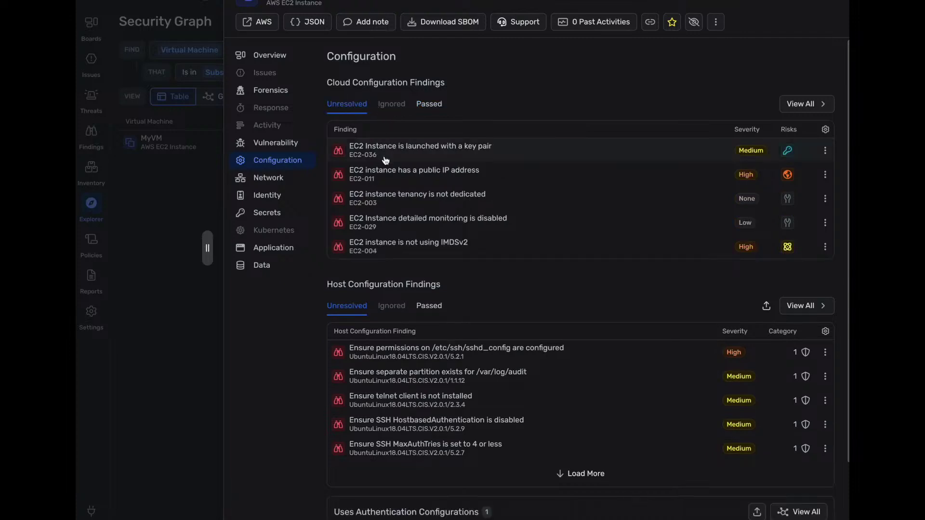
pyautogui.moveTo(385, 159)
pyautogui.moveTo(436, 175)
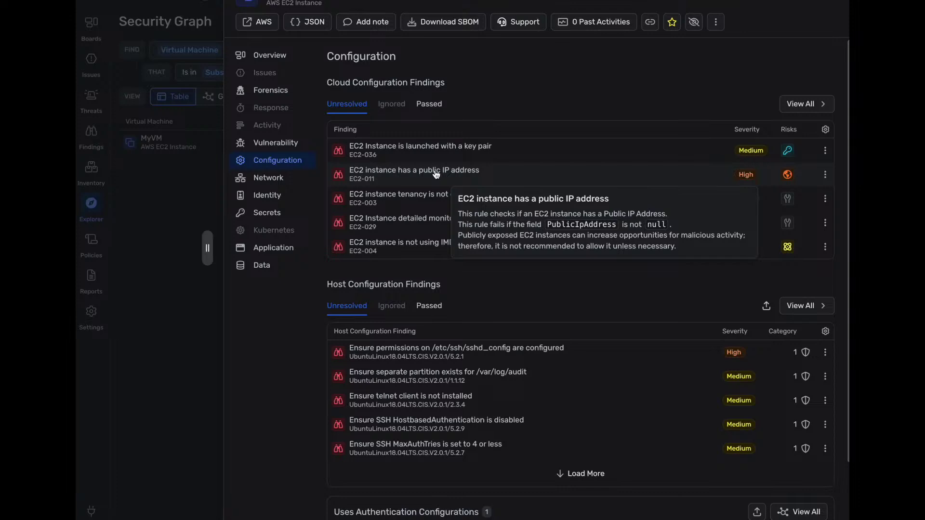
pyautogui.moveTo(414, 204)
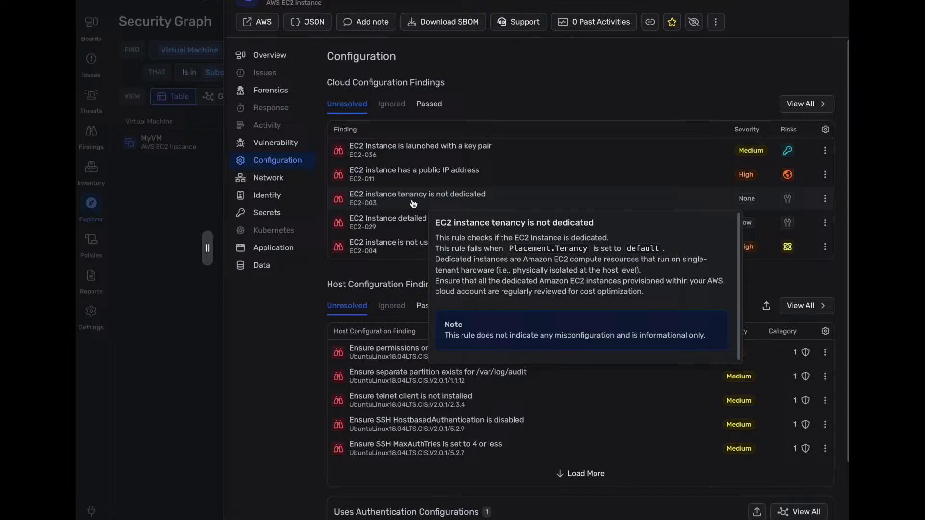
pyautogui.moveTo(432, 229)
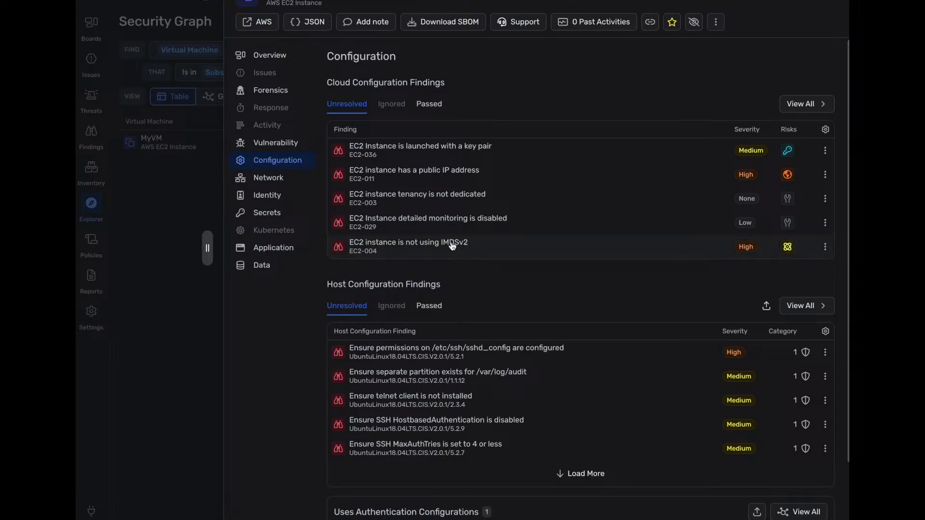
pyautogui.moveTo(452, 247)
# - Find the host's Uses Authentication Configurations finding that permits SSH root login
pyautogui.scroll(-2, 475, 295)
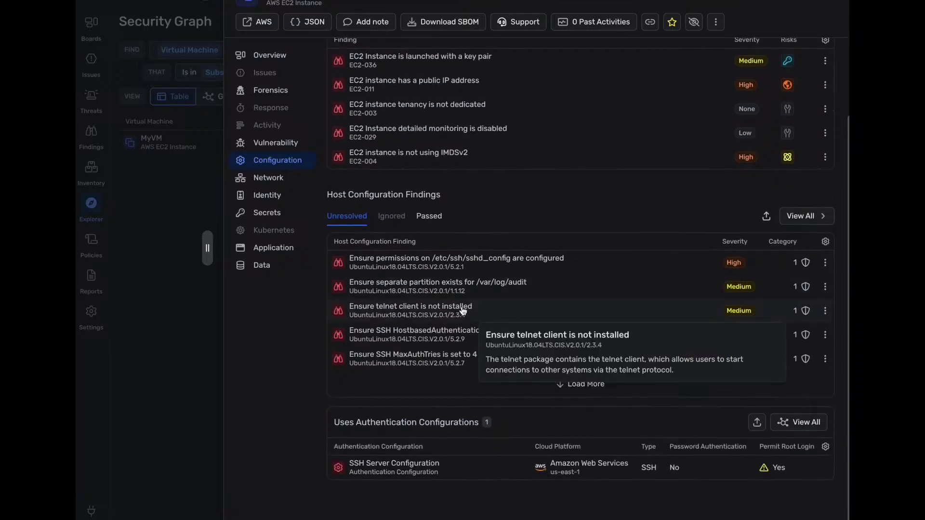
pyautogui.moveTo(341, 422); pyautogui.dragTo(484, 427)
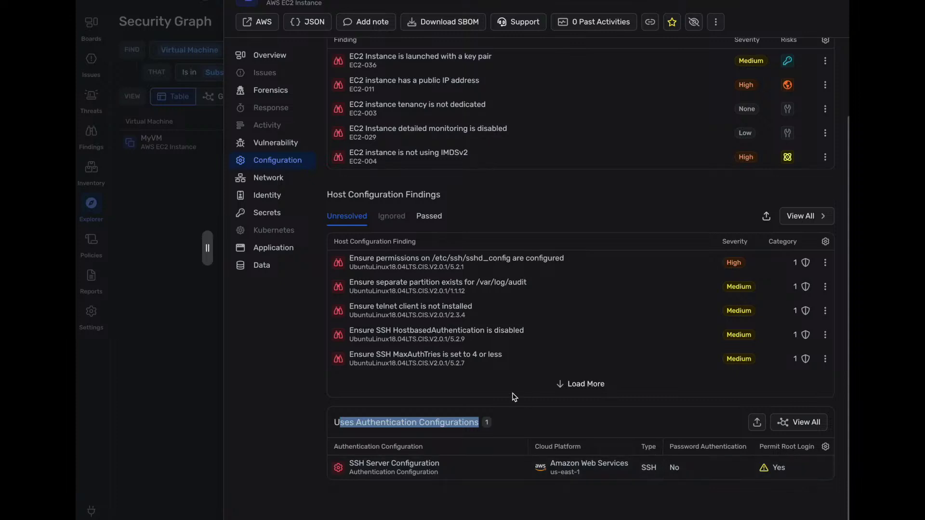
pyautogui.scroll(2, 514, 397)
# - Open Network and review internet exposure of ports 22 and 80 and the application endpoints
pyautogui.click(263, 175)
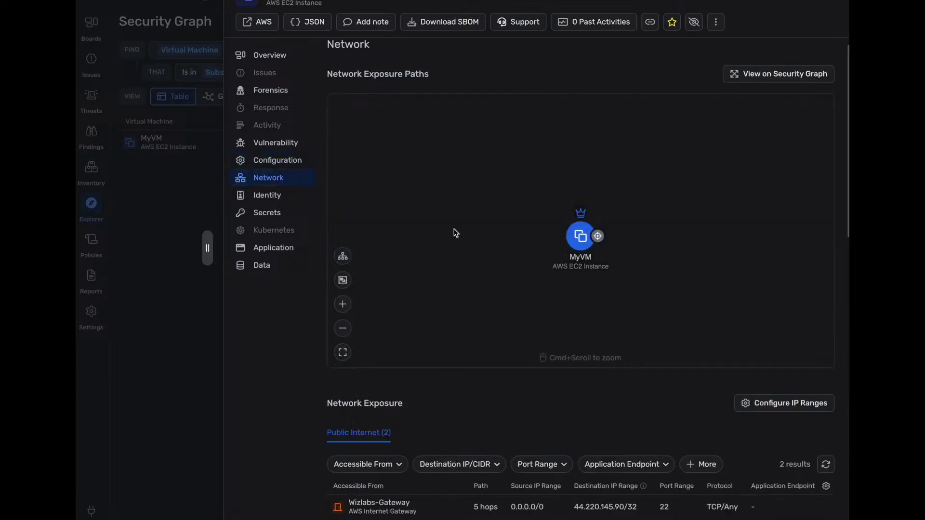
pyautogui.scroll(-5, 455, 233)
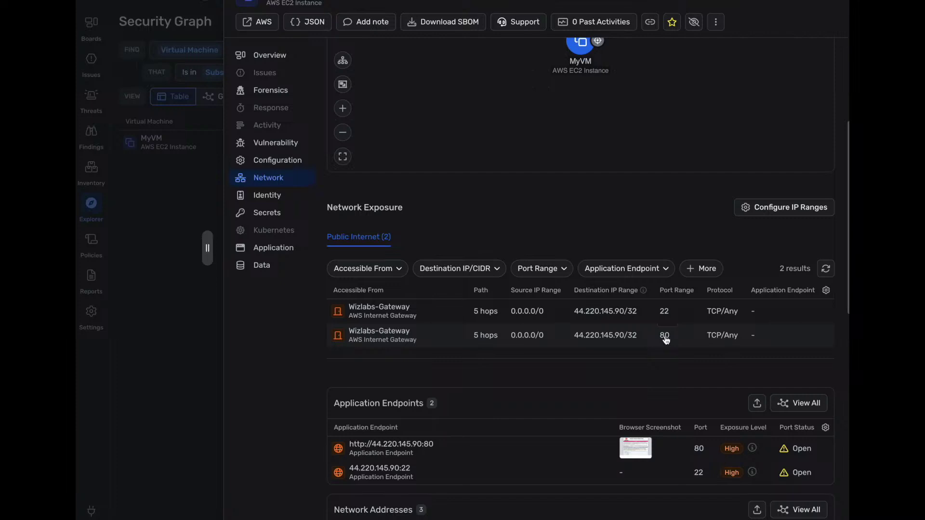
pyautogui.scroll(-2, 665, 340)
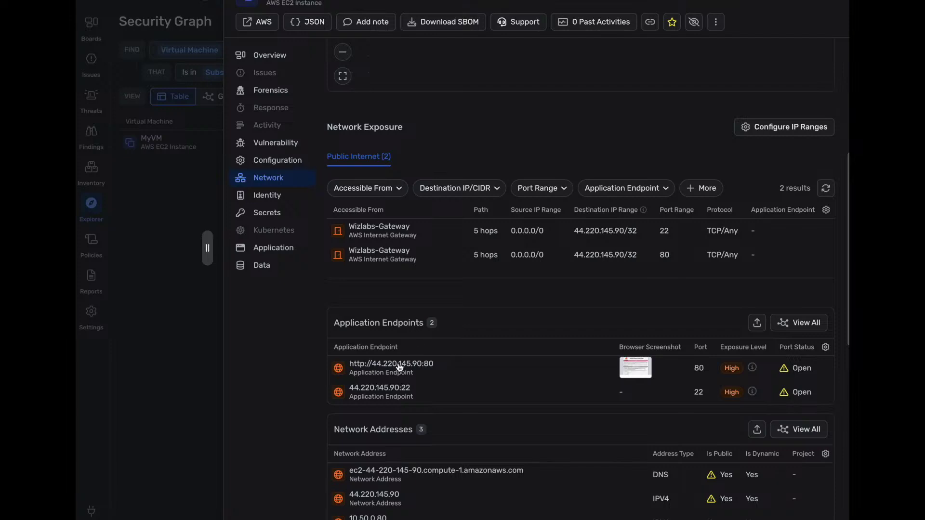
pyautogui.moveTo(635, 367)
# - Scroll through network addresses, security group, subnet and VPC tables
pyautogui.scroll(-2, 516, 372)
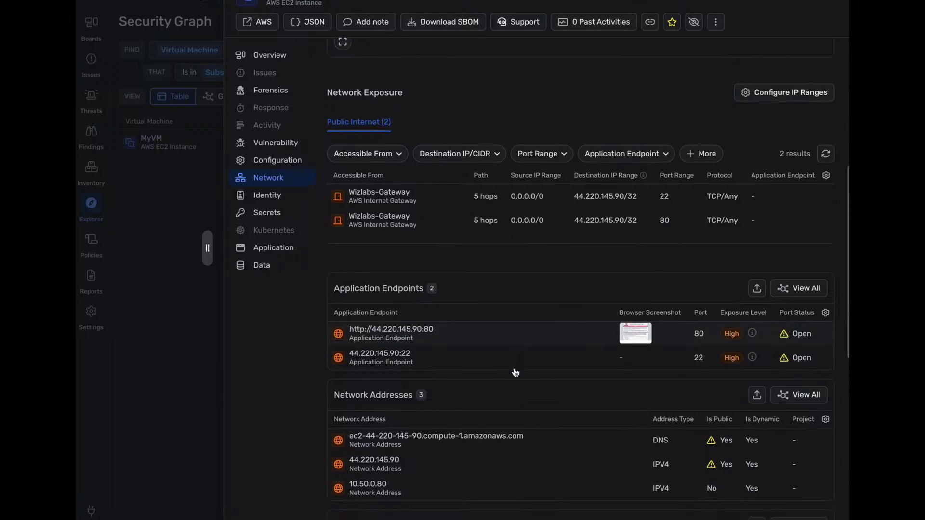
pyautogui.scroll(-3, 516, 372)
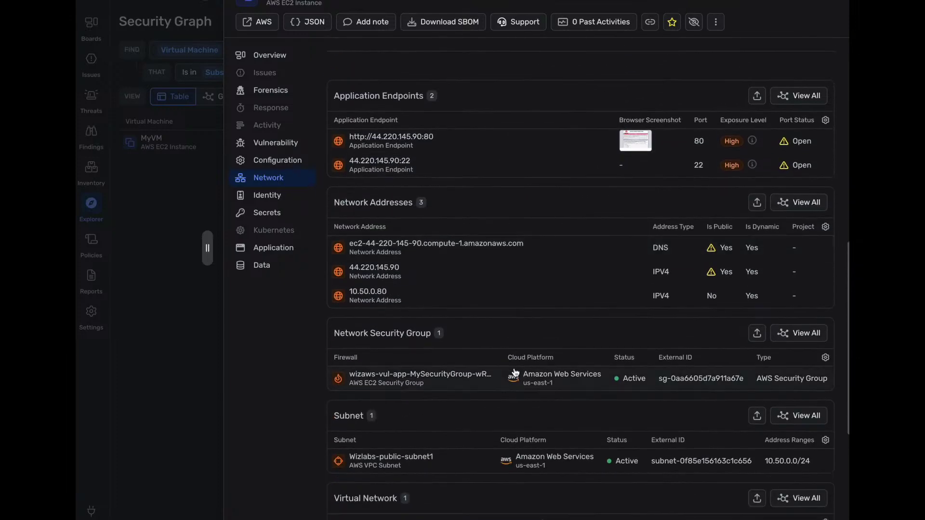
pyautogui.scroll(-3, 514, 372)
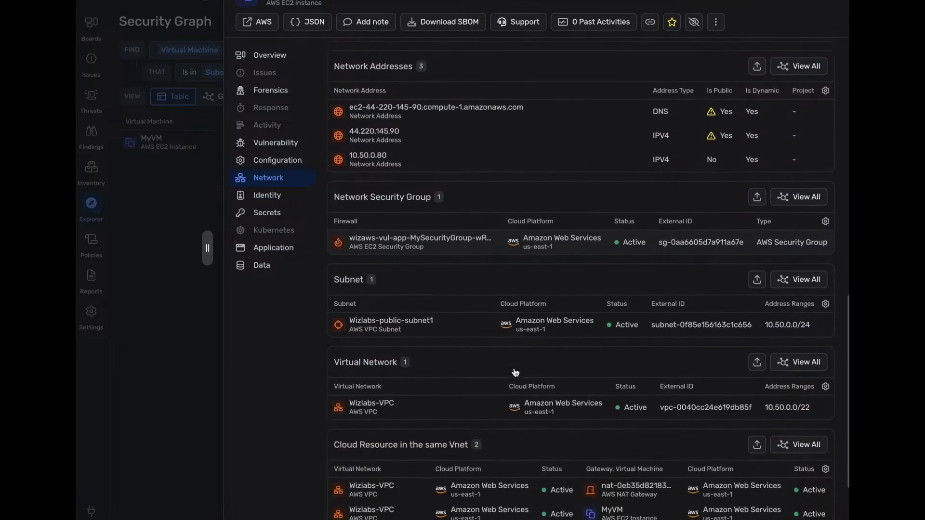
pyautogui.scroll(-1, 516, 372)
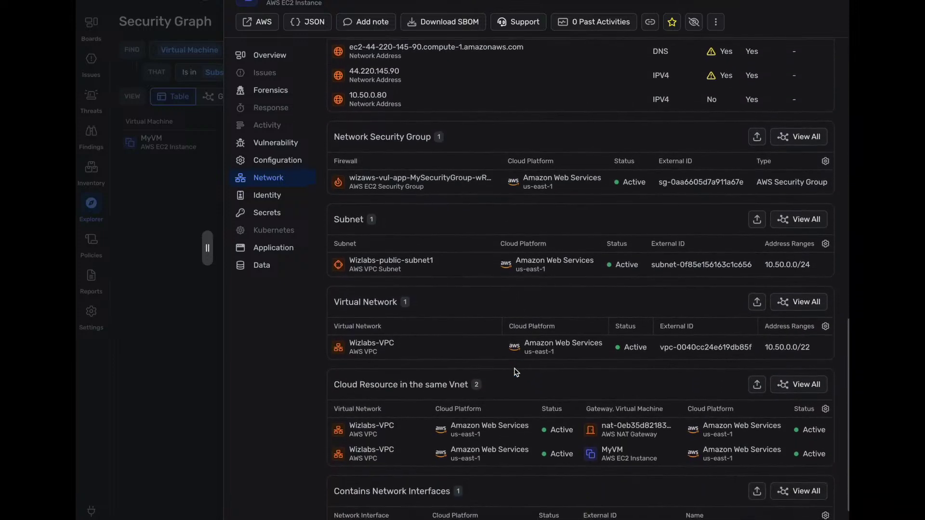
pyautogui.scroll(-2, 516, 372)
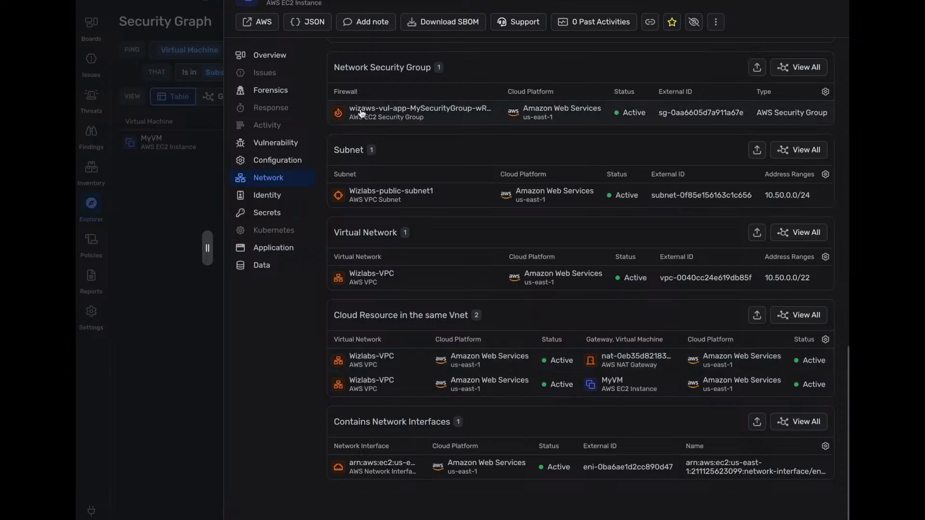
pyautogui.click(272, 195)
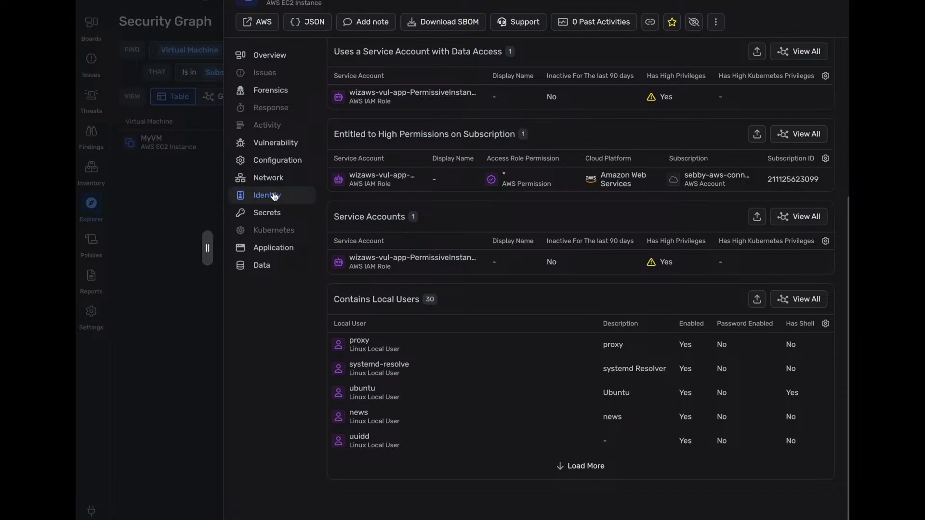
# - Check Identity and Secrets, ending on Application's Critical end-of-life Ubuntu 18.04.6 finding
pyautogui.scroll(5, 416, 255)
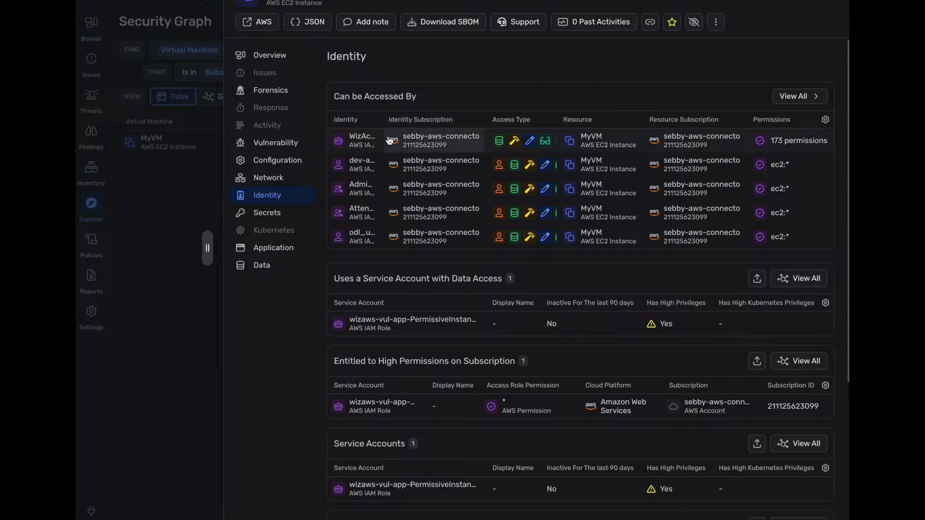
pyautogui.scroll(-2, 395, 159)
pyautogui.scroll(2, 400, 179)
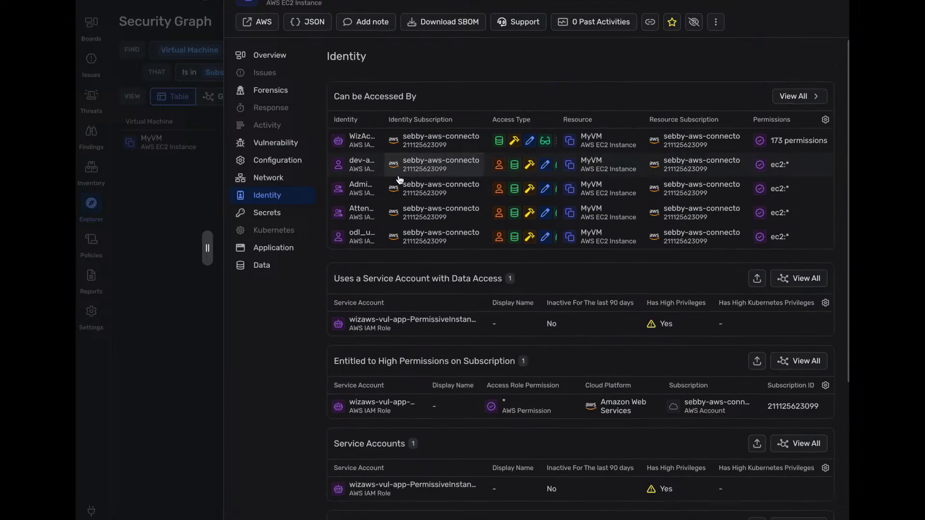
pyautogui.click(282, 213)
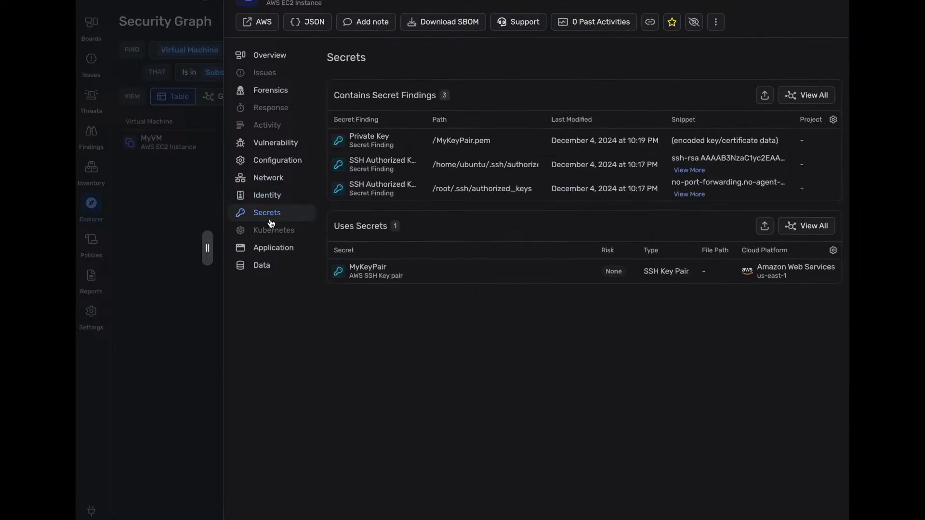
pyautogui.click(266, 249)
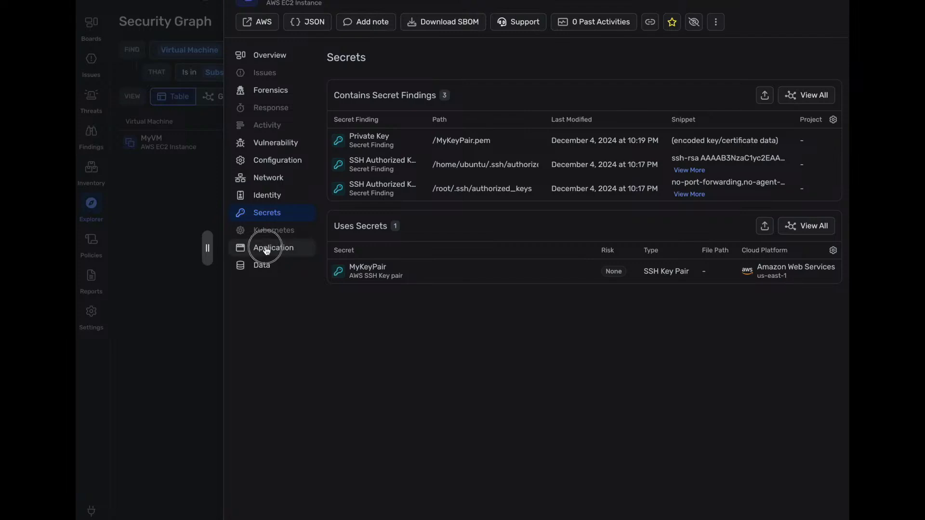
# - Review Data findings down to the unencrypted 8 GB volume, then return to MyVM's Overview
pyautogui.click(294, 263)
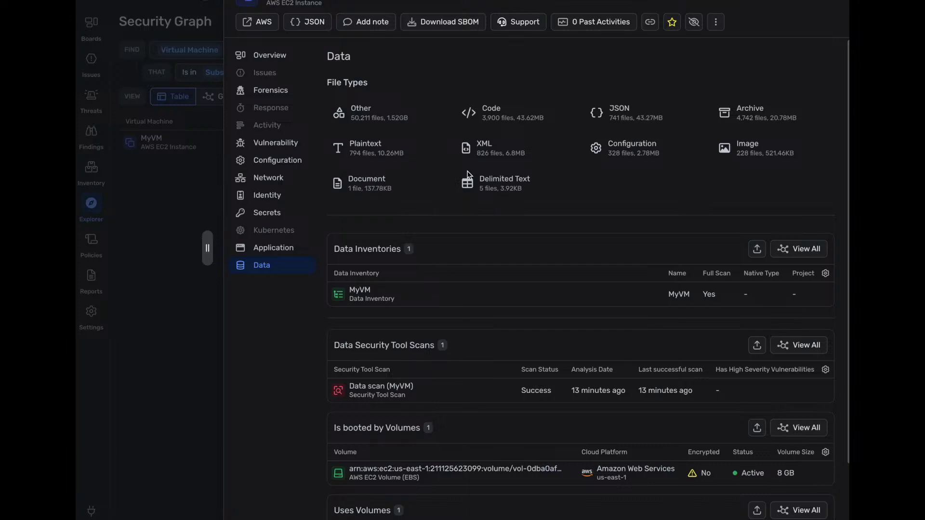
pyautogui.scroll(-2, 468, 175)
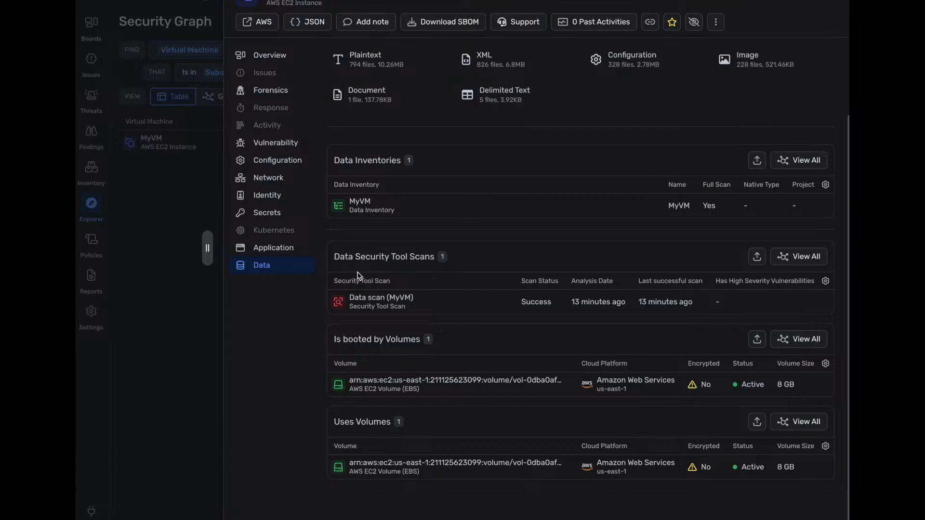
pyautogui.scroll(2, 359, 277)
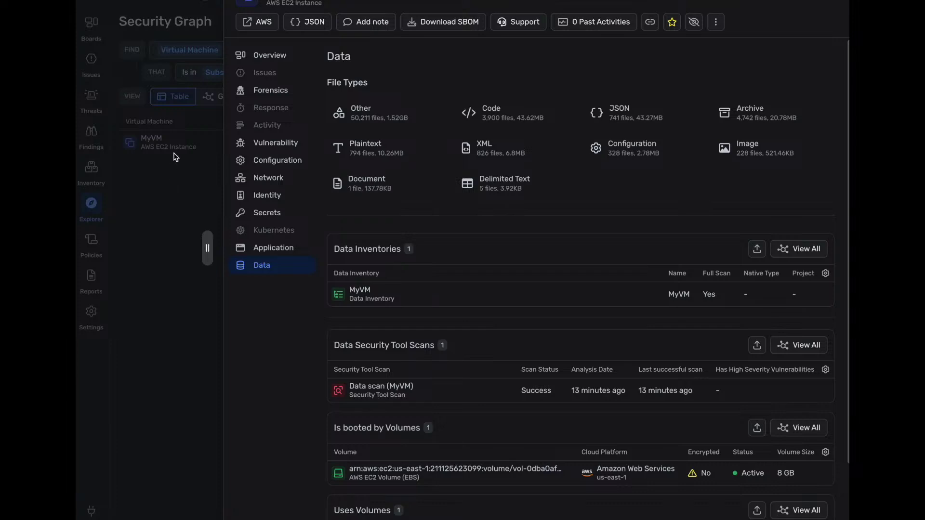
pyautogui.click(273, 58)
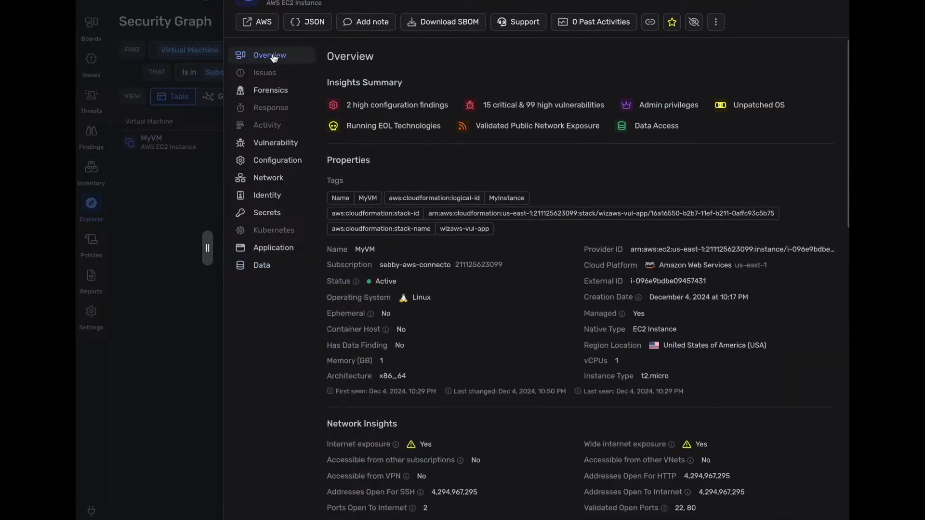